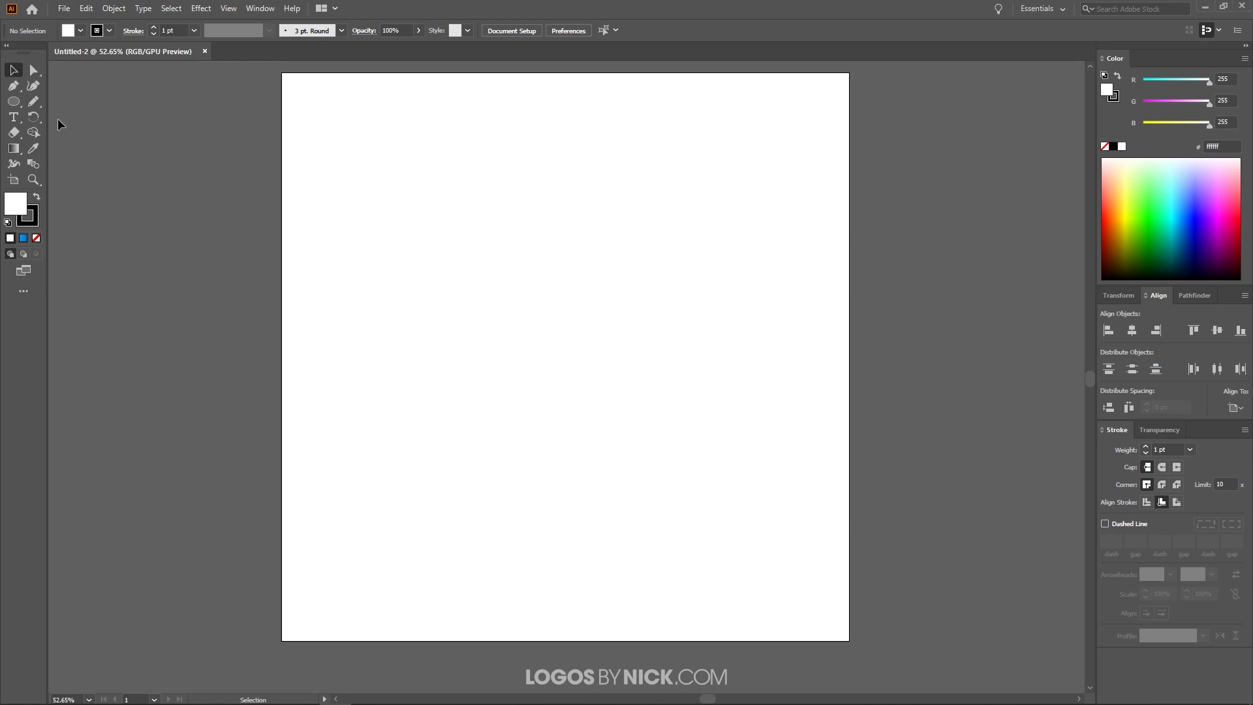
Uncheck Snap to Pixel in the View menu and make sure the Stroke panel is showing.
{"action": "left_click", "coordinate": [227, 9]}
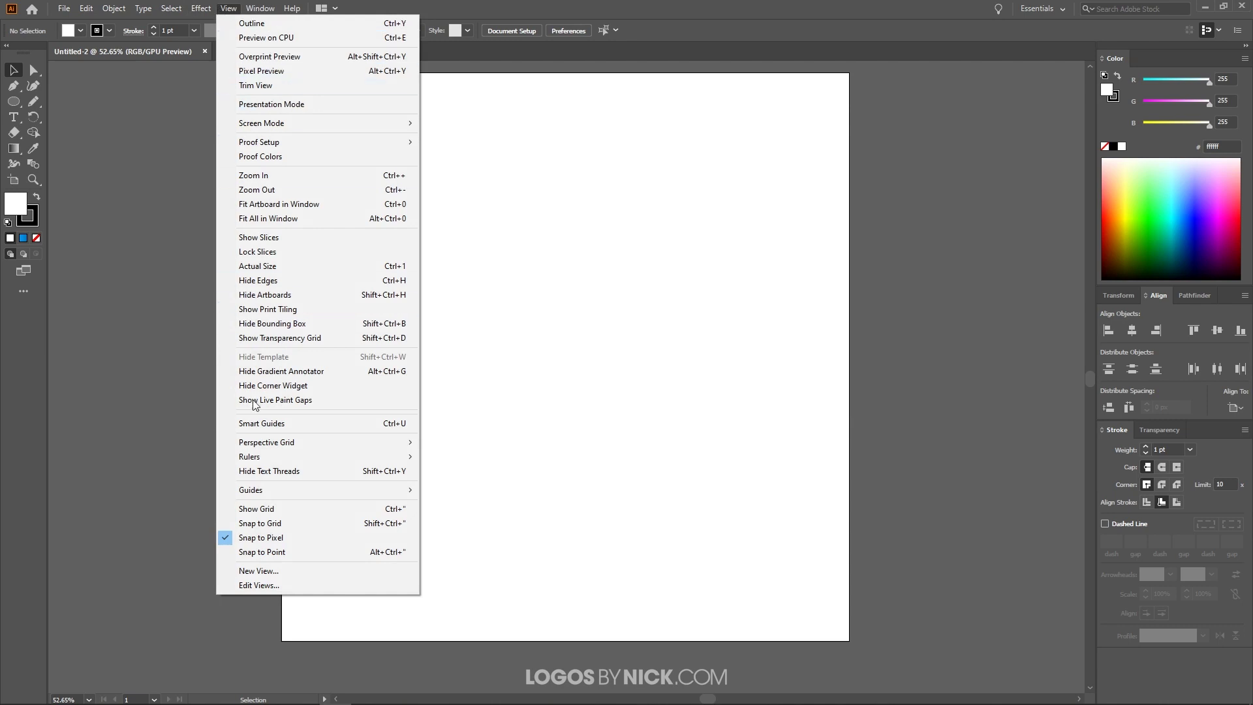
{"action": "left_click", "coordinate": [258, 538]}
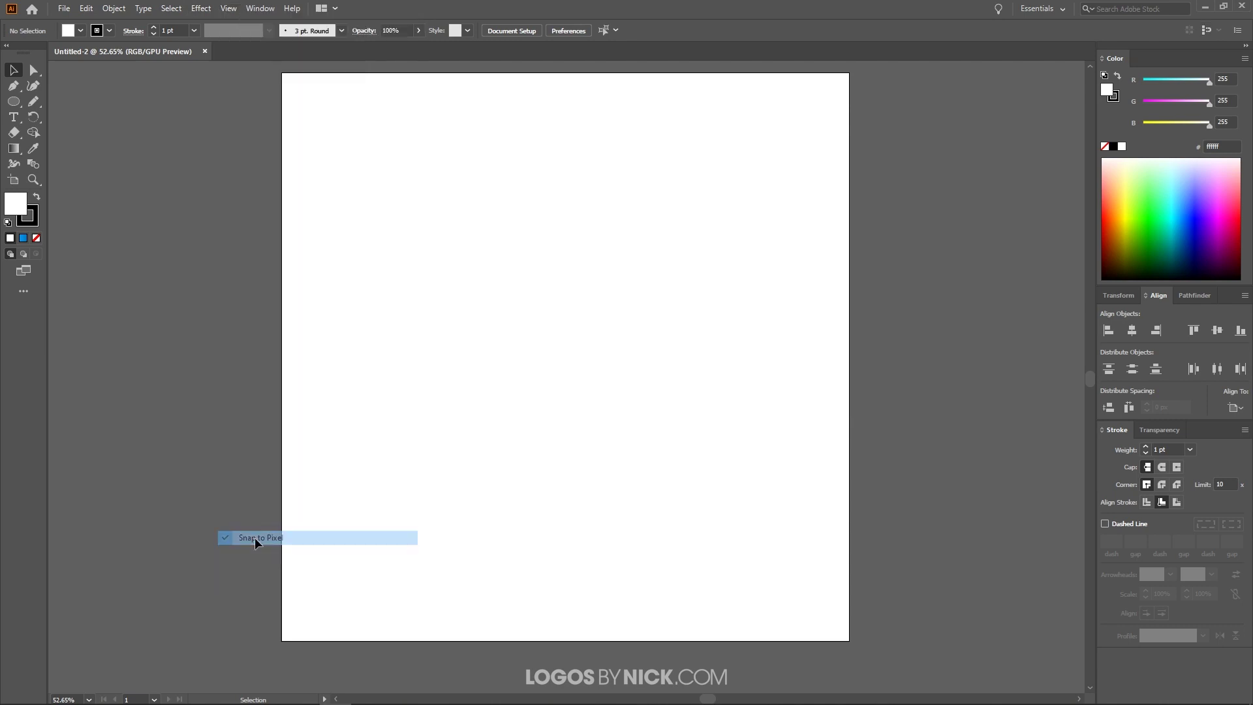
{"action": "left_click", "coordinate": [232, 9]}
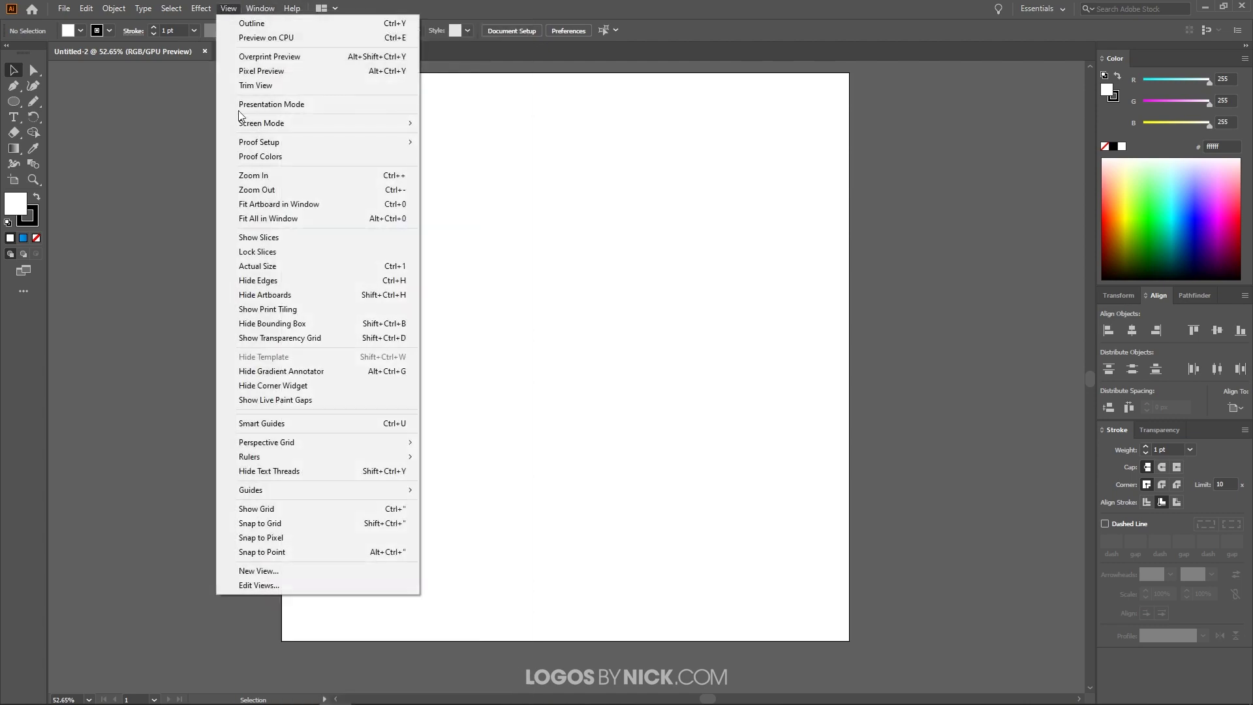
{"action": "mouse_move", "coordinate": [264, 8]}
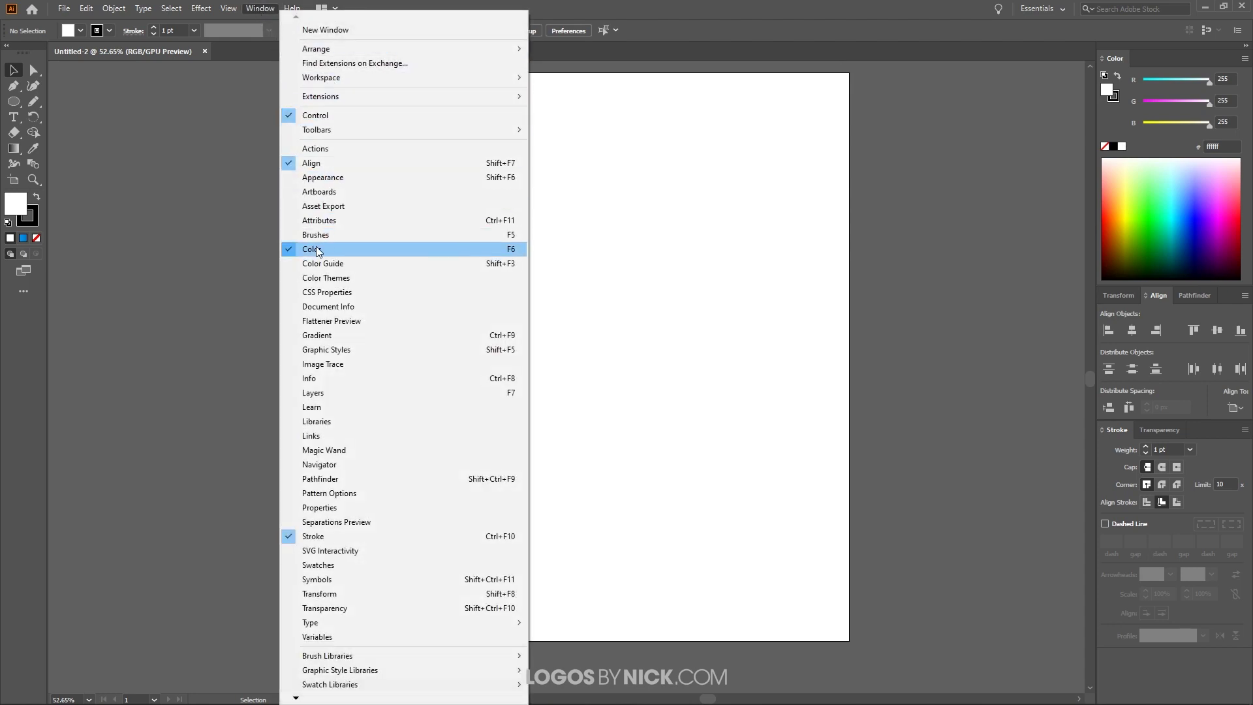
{"action": "left_click", "coordinate": [356, 543]}
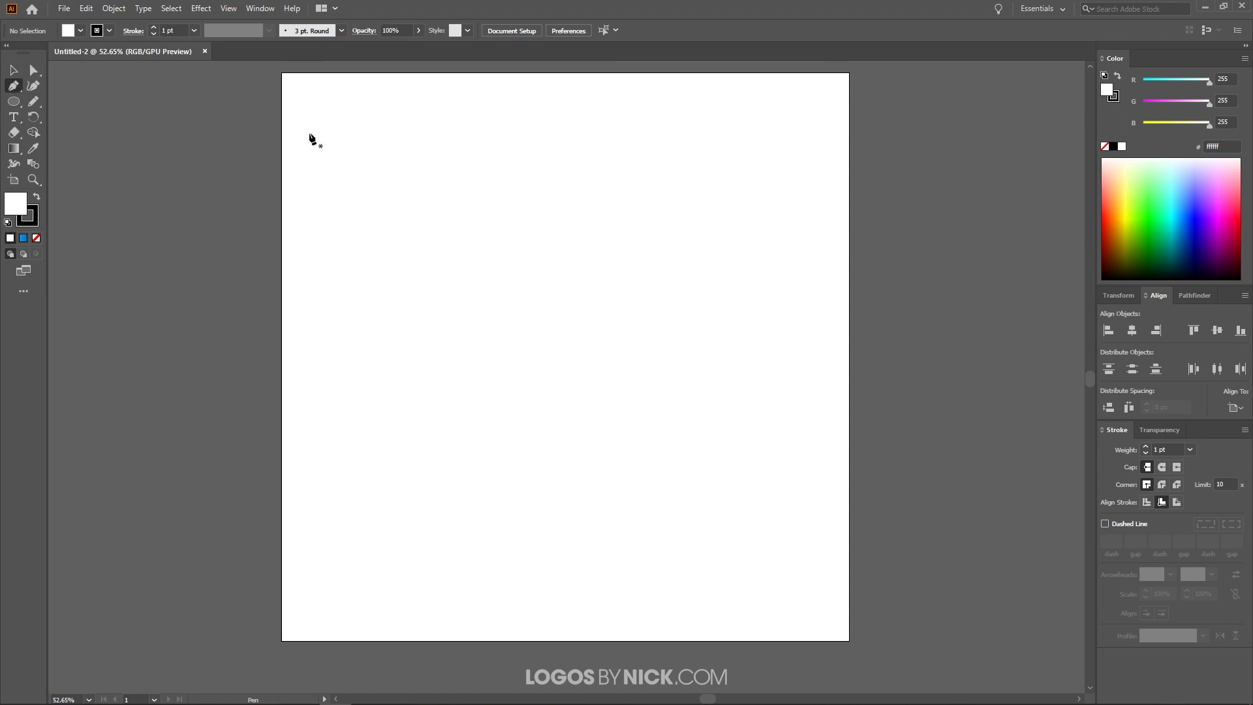
Draw an eleven-point zigzag path across the top of the artboard with the Pen tool.
{"action": "left_click", "coordinate": [298, 144]}
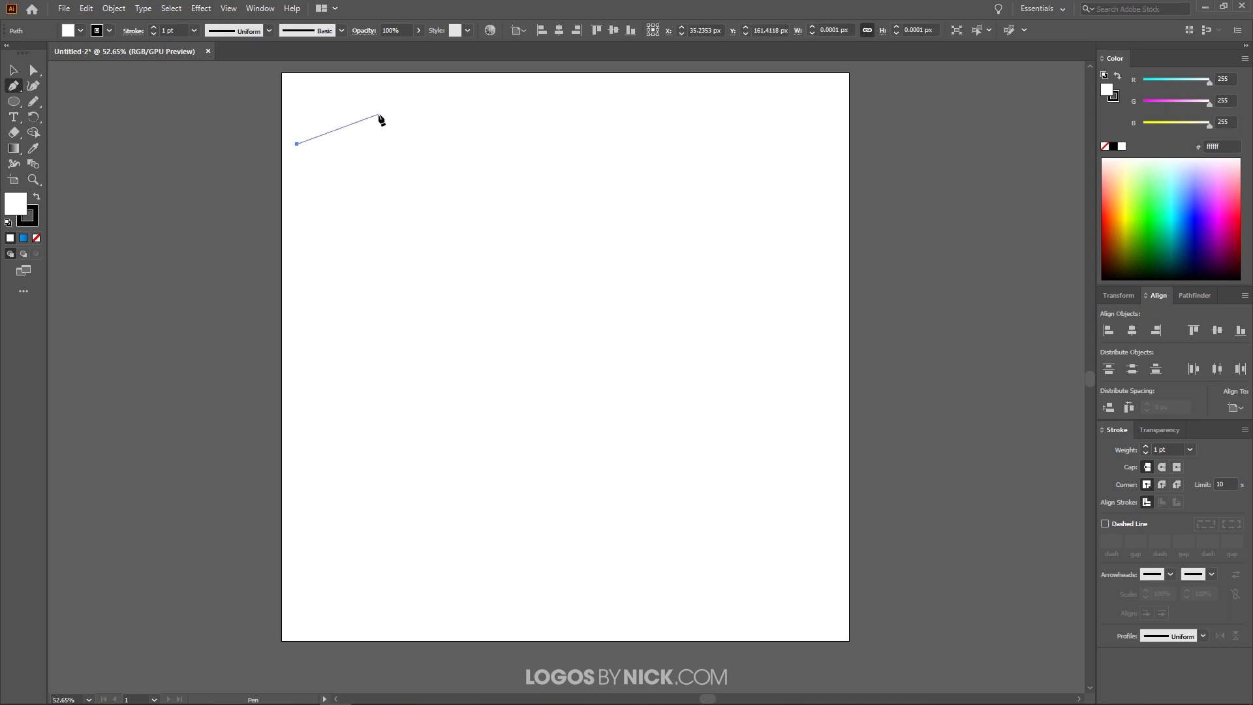
{"action": "left_click", "coordinate": [379, 115]}
{"action": "left_click", "coordinate": [427, 177]}
{"action": "left_click", "coordinate": [487, 114]}
{"action": "left_click", "coordinate": [533, 161]}
{"action": "left_click", "coordinate": [577, 130]}
{"action": "left_click", "coordinate": [637, 255]}
{"action": "left_click", "coordinate": [672, 135]}
{"action": "left_click", "coordinate": [709, 208]}
{"action": "left_click", "coordinate": [772, 103]}
{"action": "left_click", "coordinate": [811, 172]}
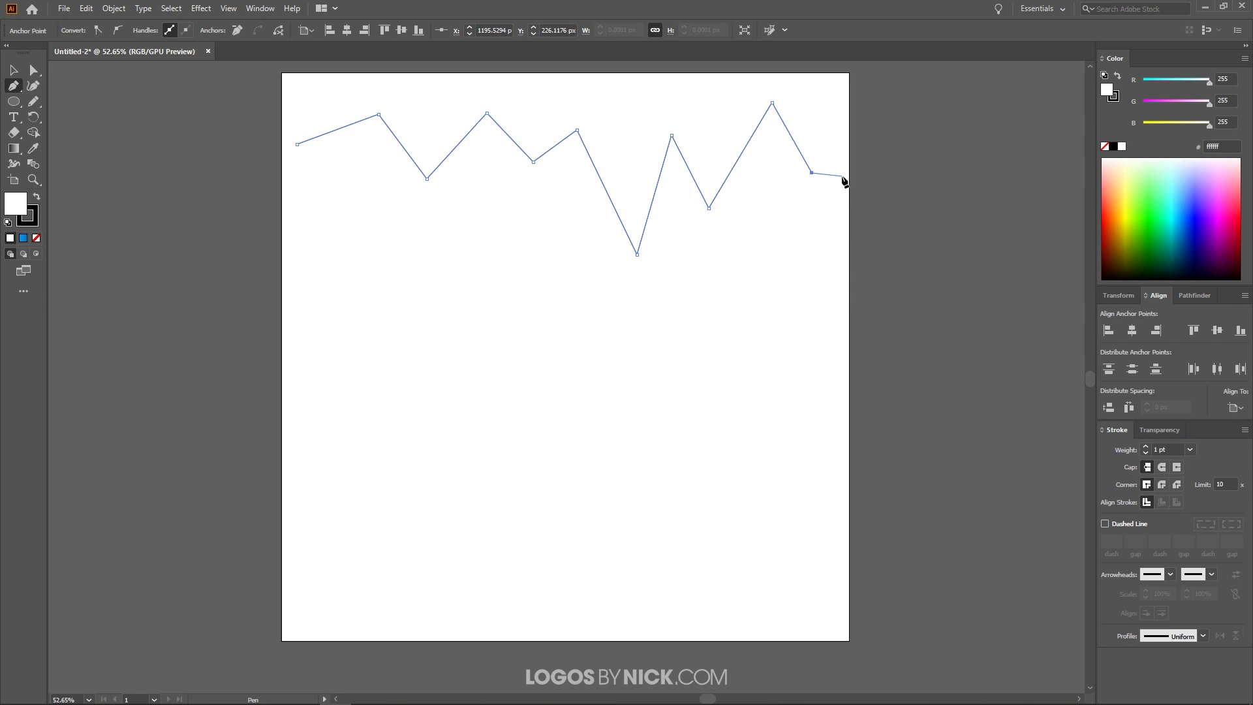
{"action": "key", "text": "Escape"}
Draw a second ten-point zigzag path lower down on the artboard.
{"action": "left_click", "coordinate": [310, 430]}
{"action": "left_click", "coordinate": [361, 482]}
{"action": "left_click", "coordinate": [453, 333]}
{"action": "left_click", "coordinate": [472, 547]}
{"action": "left_click", "coordinate": [516, 441]}
{"action": "left_click", "coordinate": [601, 516]}
{"action": "left_click", "coordinate": [672, 437]}
{"action": "left_click", "coordinate": [692, 499]}
{"action": "left_click", "coordinate": [784, 433]}
{"action": "left_click", "coordinate": [819, 499]}
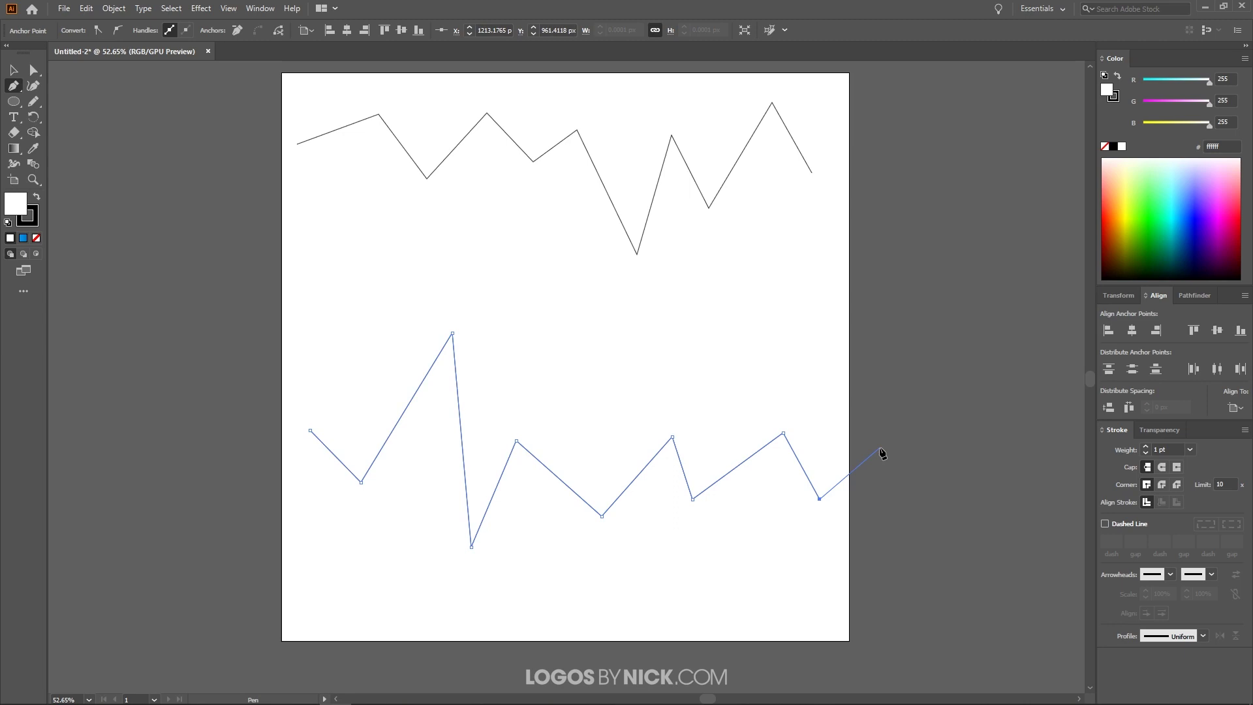
{"action": "key", "text": "Escape"}
Select each zigzag's anchors with Direct Selection and convert them all to smooth points.
{"action": "left_click", "coordinate": [34, 71]}
{"action": "left_click_drag", "start_coordinate": [782, 283], "coordinate": [361, 196]}
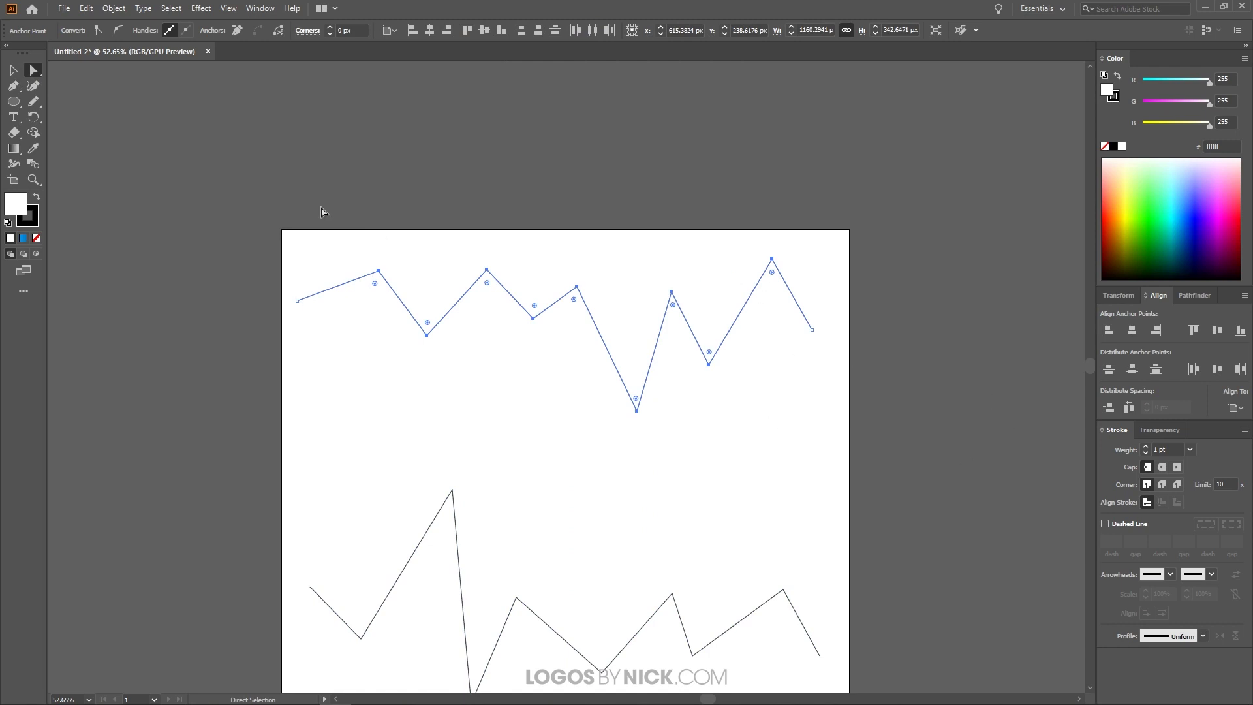
{"action": "left_click", "coordinate": [116, 30]}
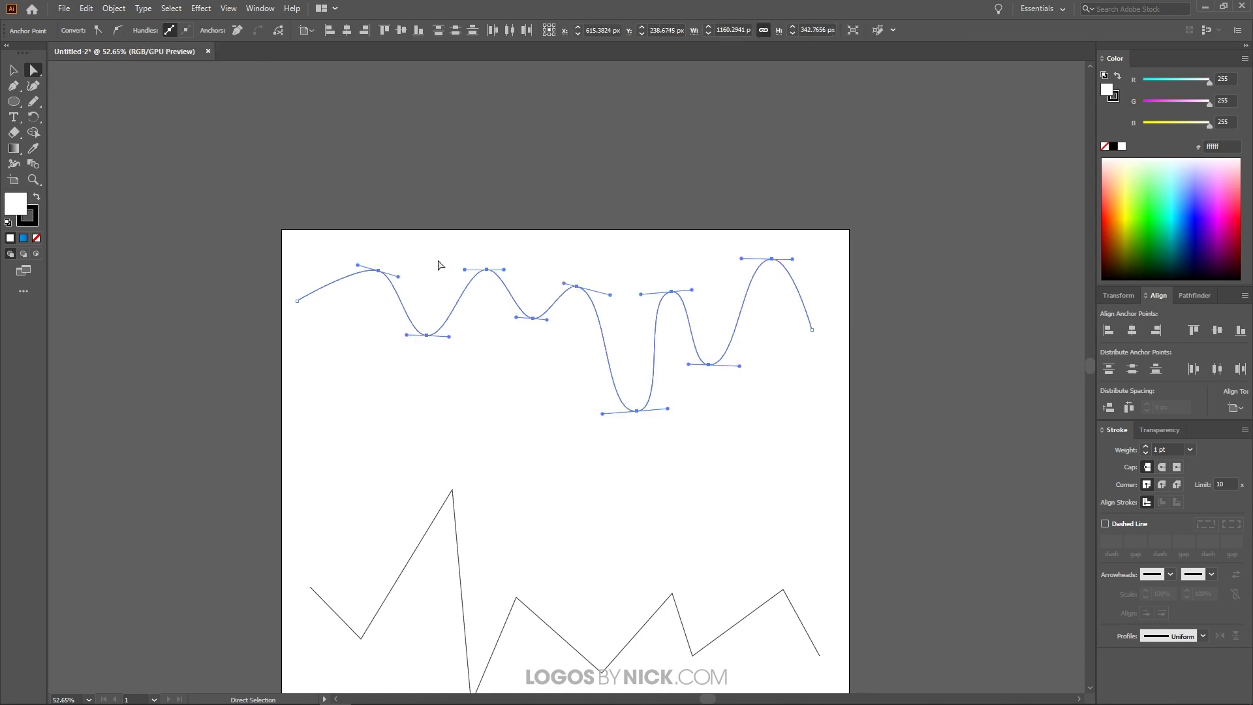
{"action": "scroll", "coordinate": [773, 412], "scroll_direction": "down", "scroll_amount": 3}
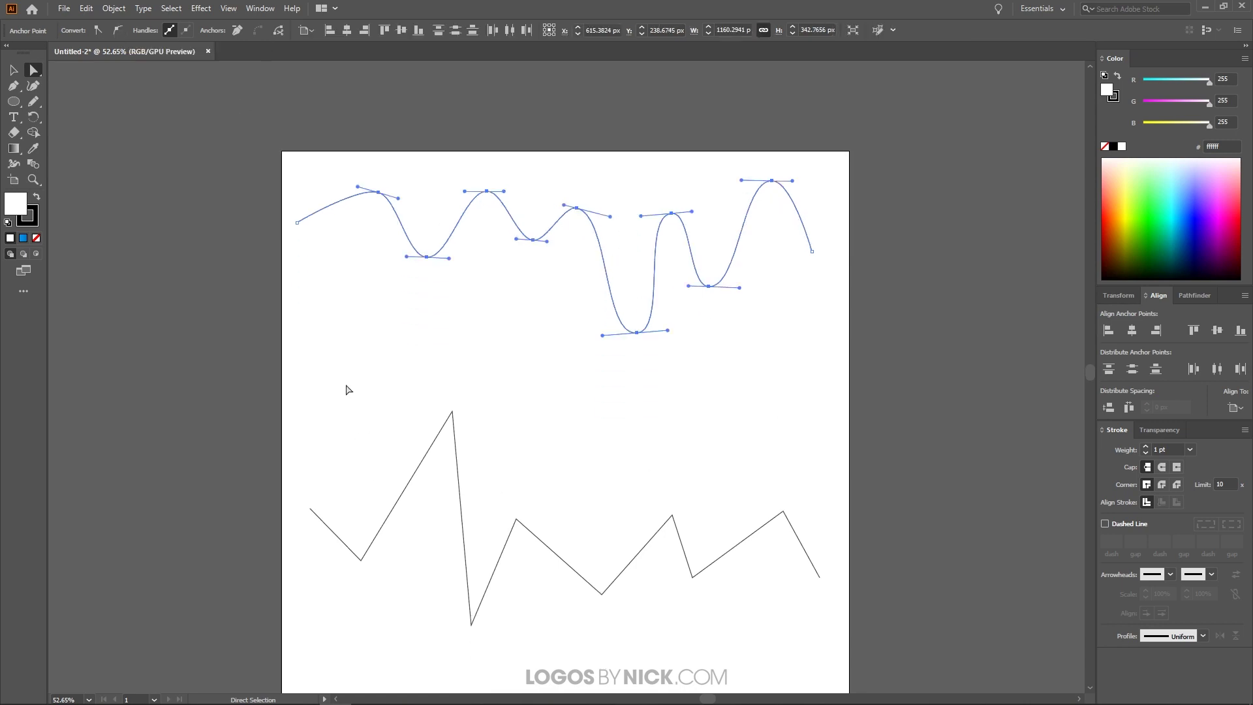
{"action": "left_click_drag", "start_coordinate": [346, 389], "coordinate": [803, 656]}
{"action": "left_click", "coordinate": [118, 30]}
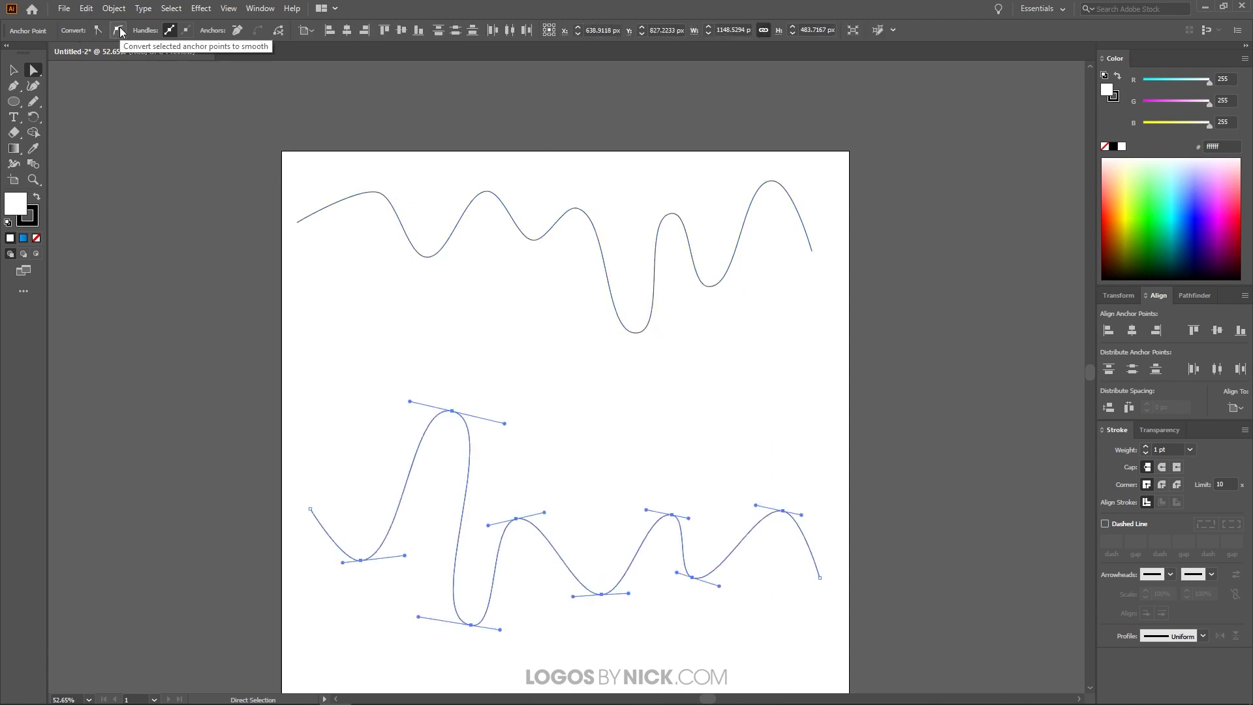
{"action": "scroll", "coordinate": [795, 320], "scroll_direction": "down", "scroll_amount": 2}
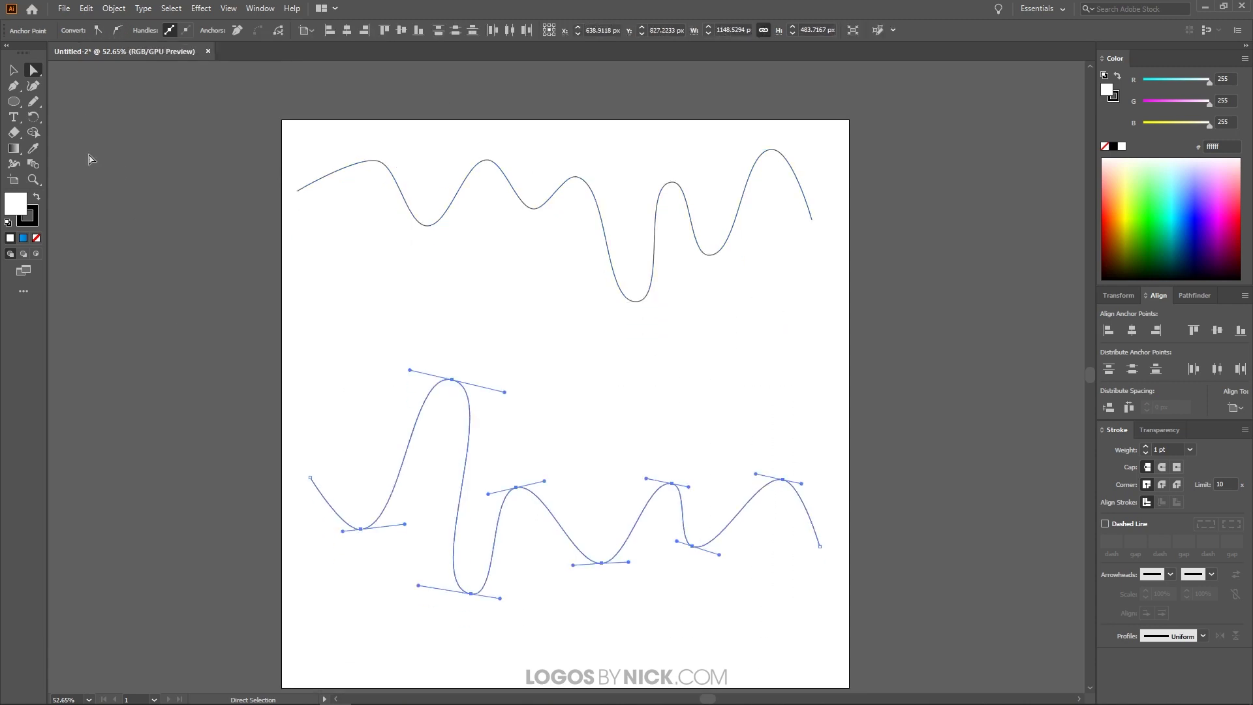
Reposition the upper wavy line and squash it slightly flatter.
{"action": "left_click", "coordinate": [11, 70]}
{"action": "left_click_drag", "start_coordinate": [616, 551], "coordinate": [629, 450]}
{"action": "left_click_drag", "start_coordinate": [632, 302], "coordinate": [640, 436]}
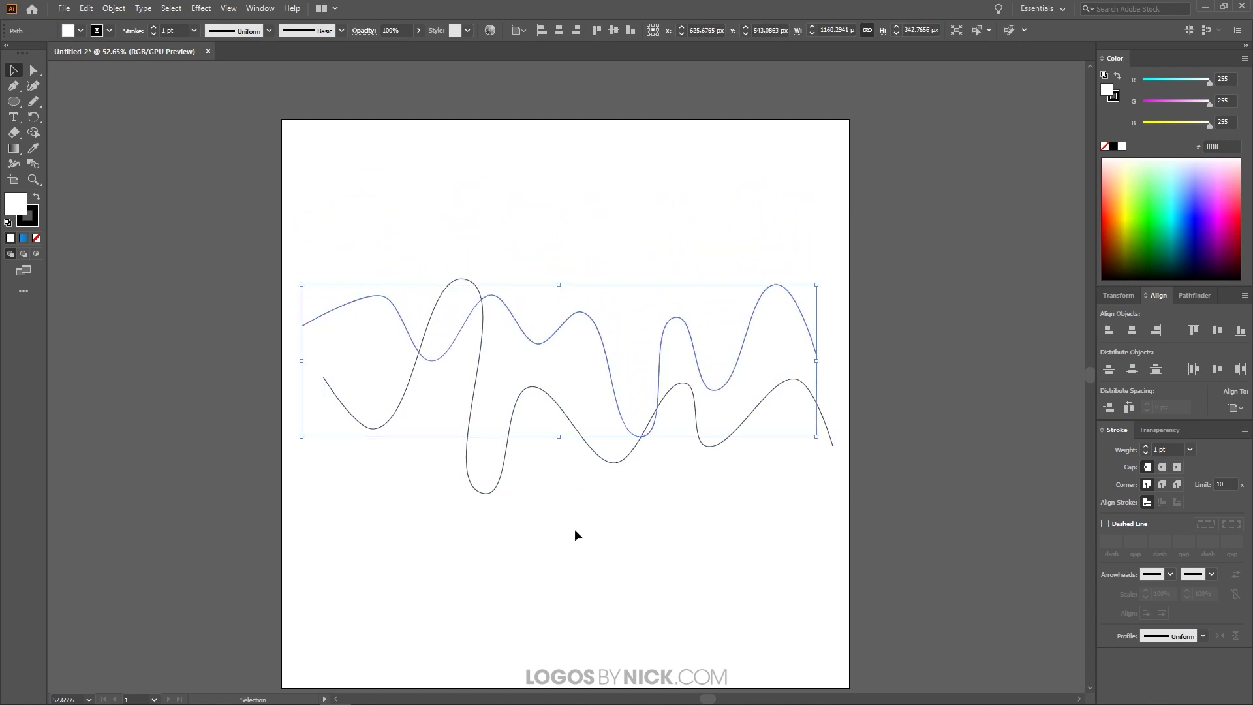
{"action": "mouse_move", "coordinate": [619, 390]}
{"action": "left_mouse_down"}
{"action": "mouse_move", "coordinate": [609, 391]}
{"action": "mouse_move", "coordinate": [620, 393]}
{"action": "left_mouse_up"}
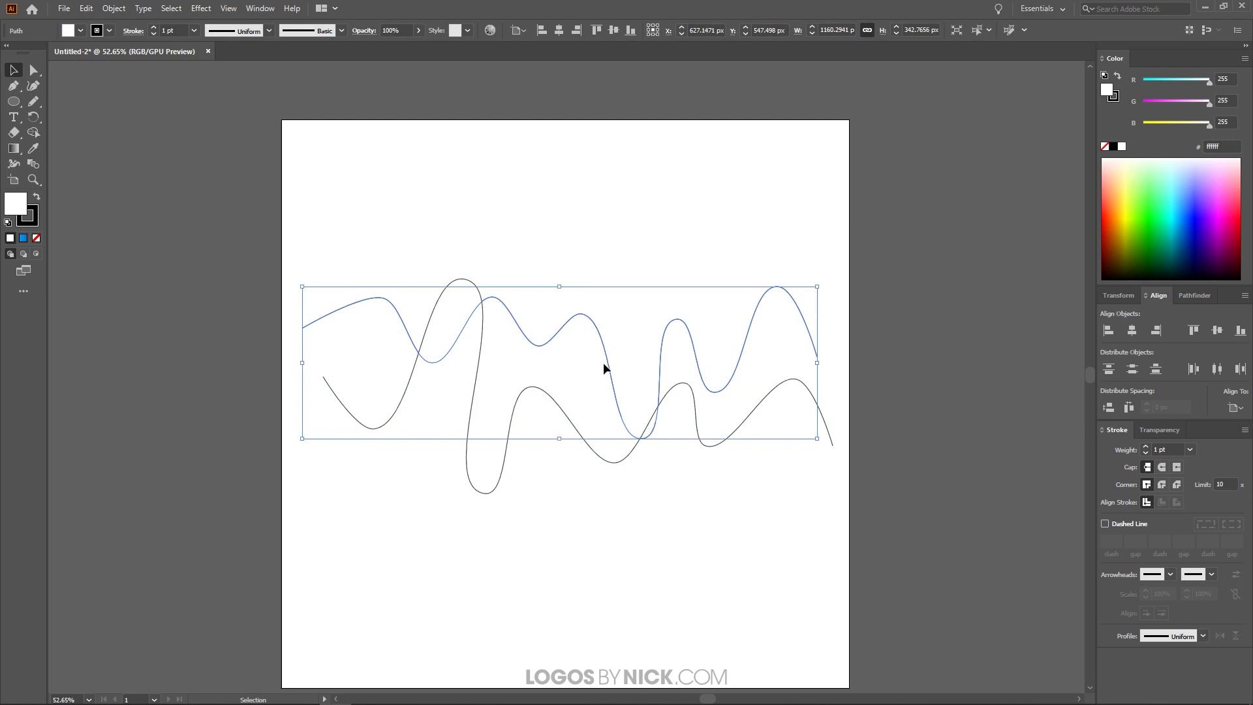
{"action": "left_click_drag", "start_coordinate": [607, 349], "coordinate": [609, 262]}
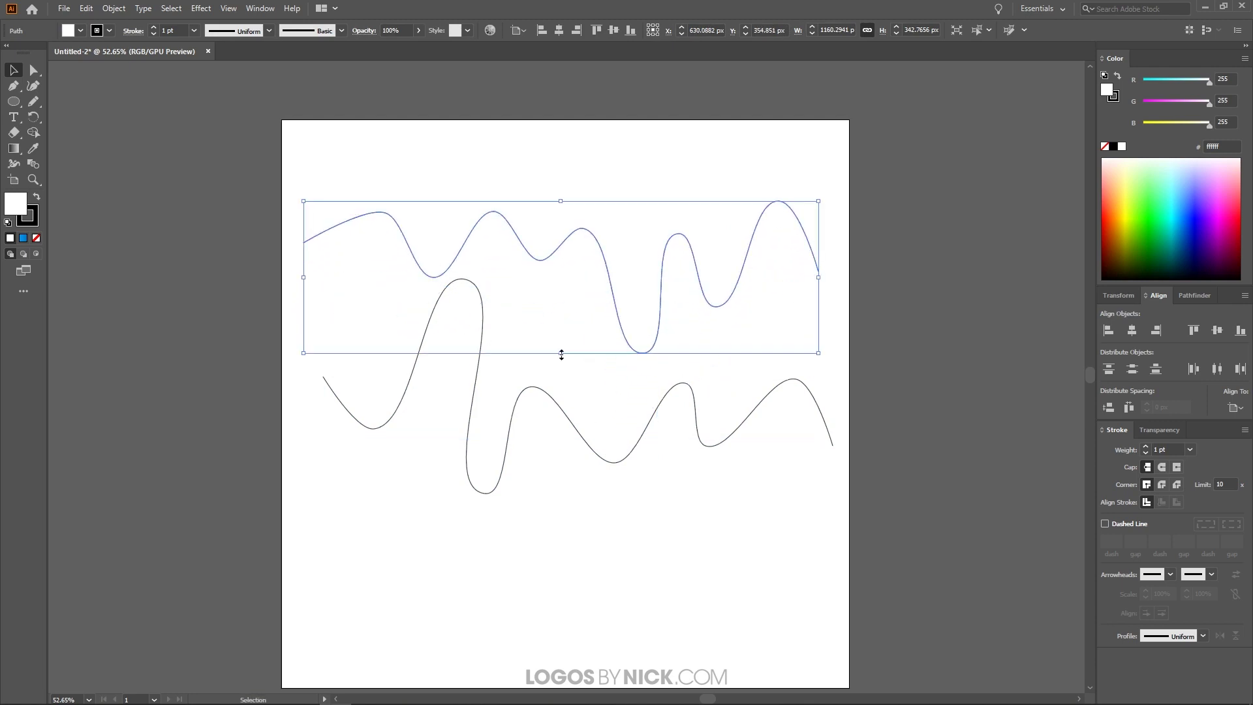
{"action": "mouse_move", "coordinate": [561, 354]}
{"action": "left_mouse_down"}
{"action": "mouse_move", "coordinate": [576, 268]}
{"action": "mouse_move", "coordinate": [586, 307]}
{"action": "mouse_move", "coordinate": [554, 336]}
{"action": "mouse_move", "coordinate": [552, 359]}
{"action": "left_mouse_up"}
Move the lower wave up to overlap the upper one, then select both lines.
{"action": "left_click", "coordinate": [617, 462]}
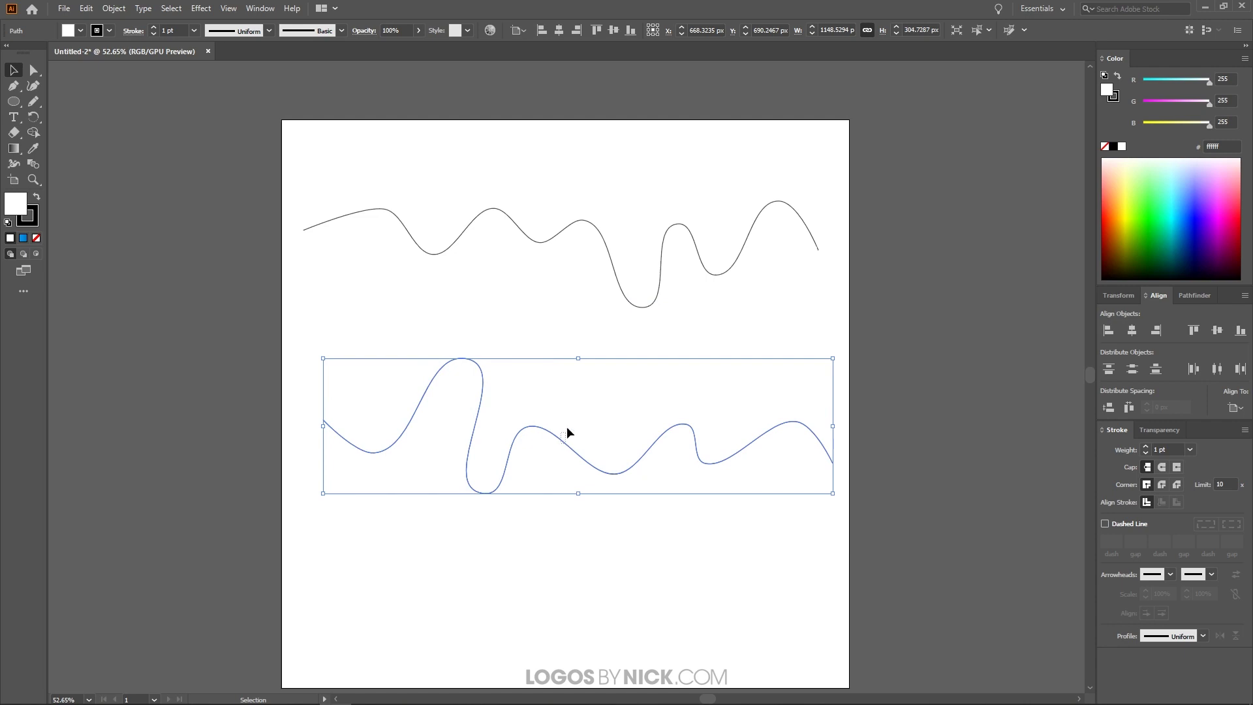
{"action": "left_click_drag", "start_coordinate": [561, 437], "coordinate": [568, 280]}
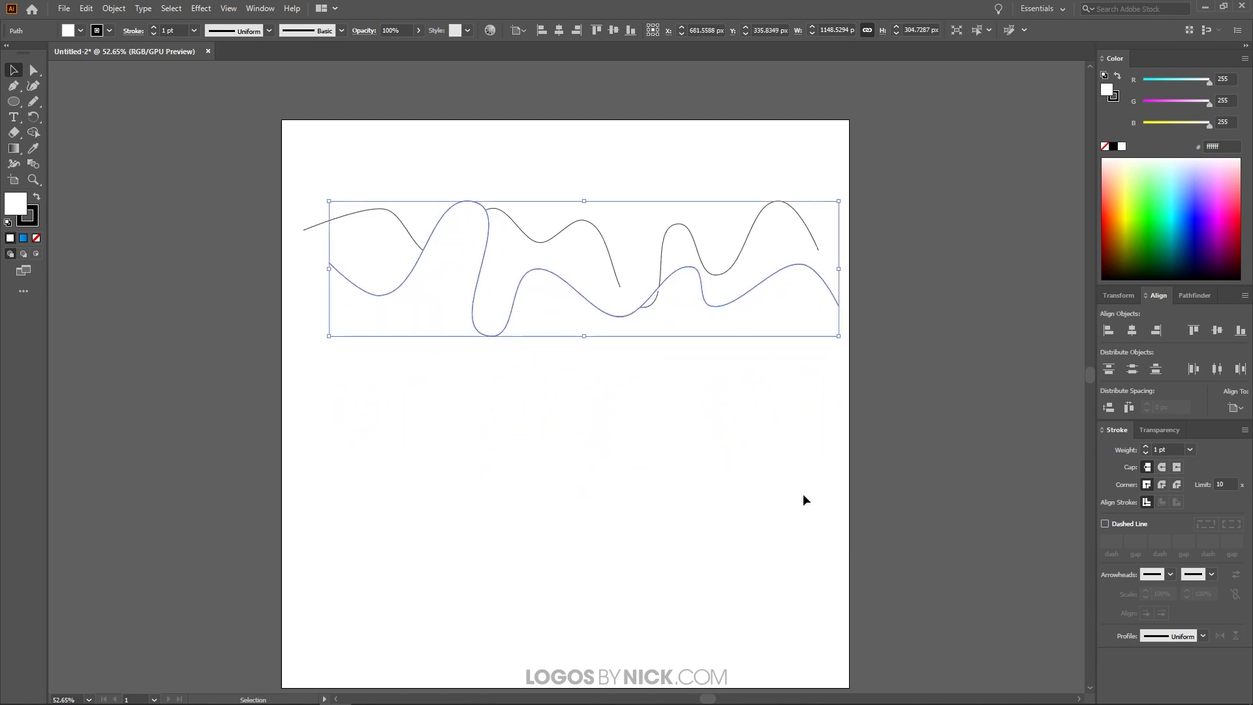
{"action": "mouse_move", "coordinate": [858, 435]}
{"action": "left_mouse_down"}
{"action": "mouse_move", "coordinate": [735, 324]}
{"action": "mouse_move", "coordinate": [230, 144]}
{"action": "left_mouse_up"}
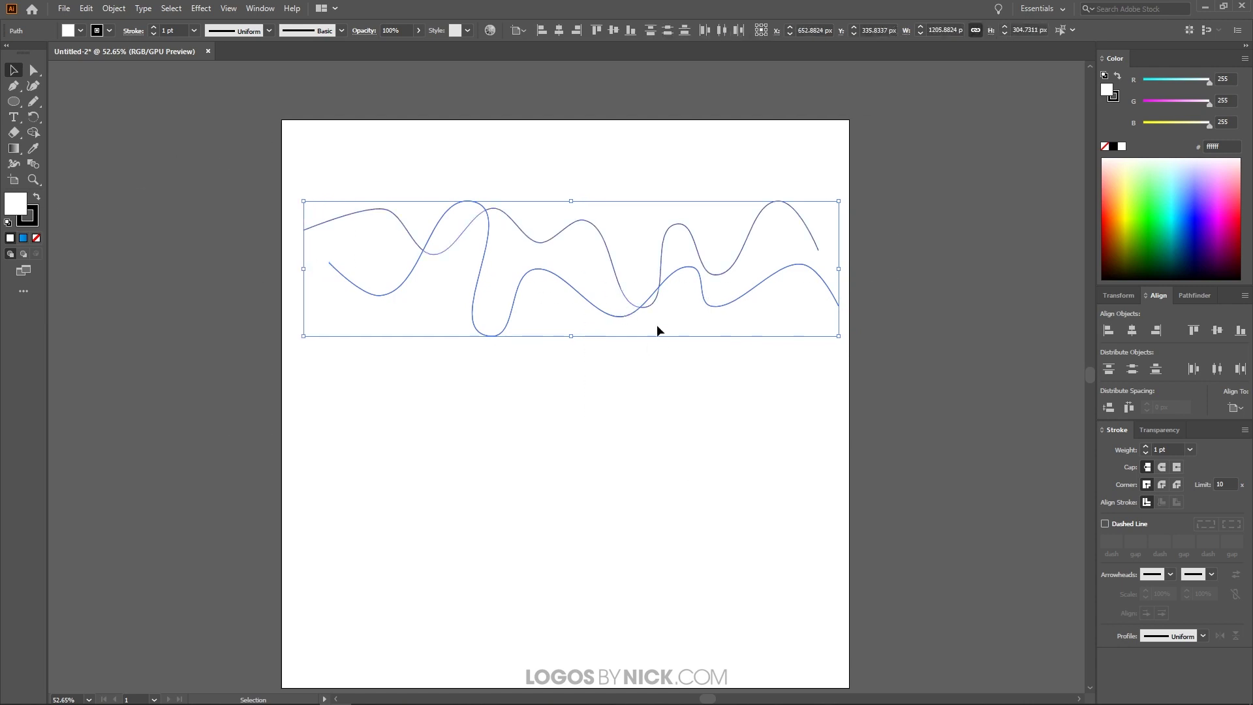
Remove the lines' fill, lower them, and set Blend Options spacing to Specified Distance 4 px.
{"action": "left_click", "coordinate": [36, 239]}
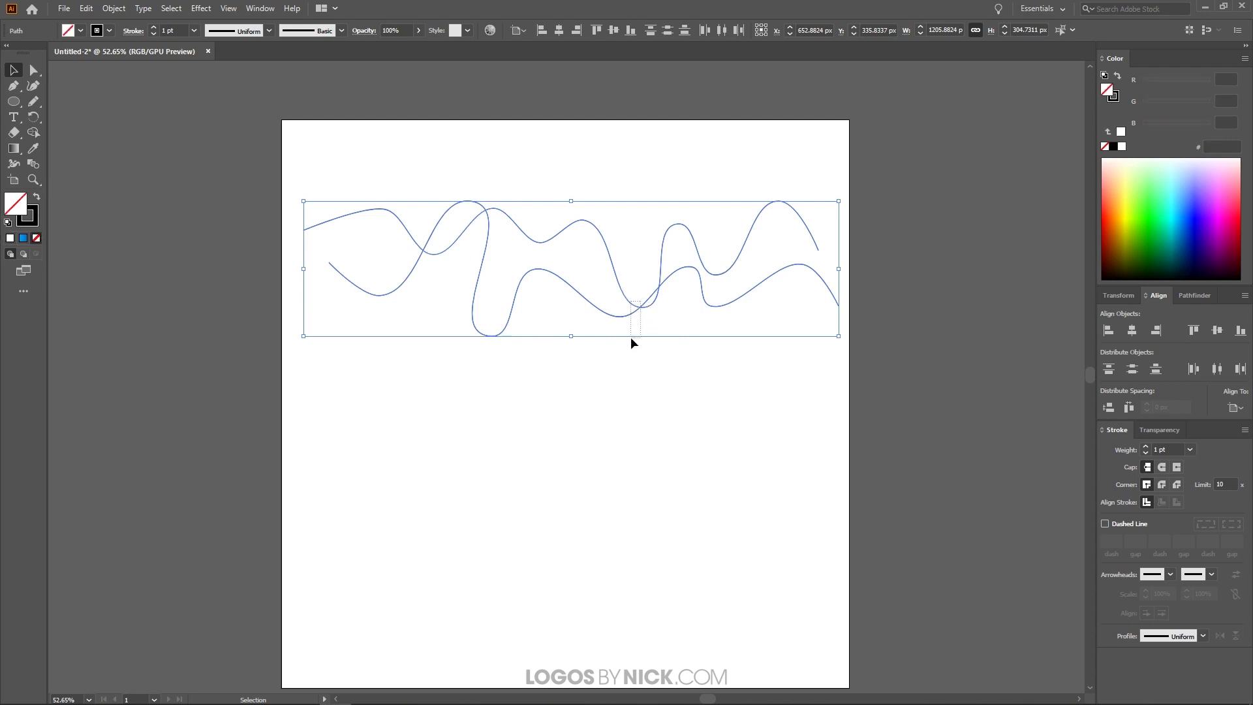
{"action": "left_click_drag", "start_coordinate": [630, 337], "coordinate": [636, 421]}
{"action": "left_click", "coordinate": [114, 14]}
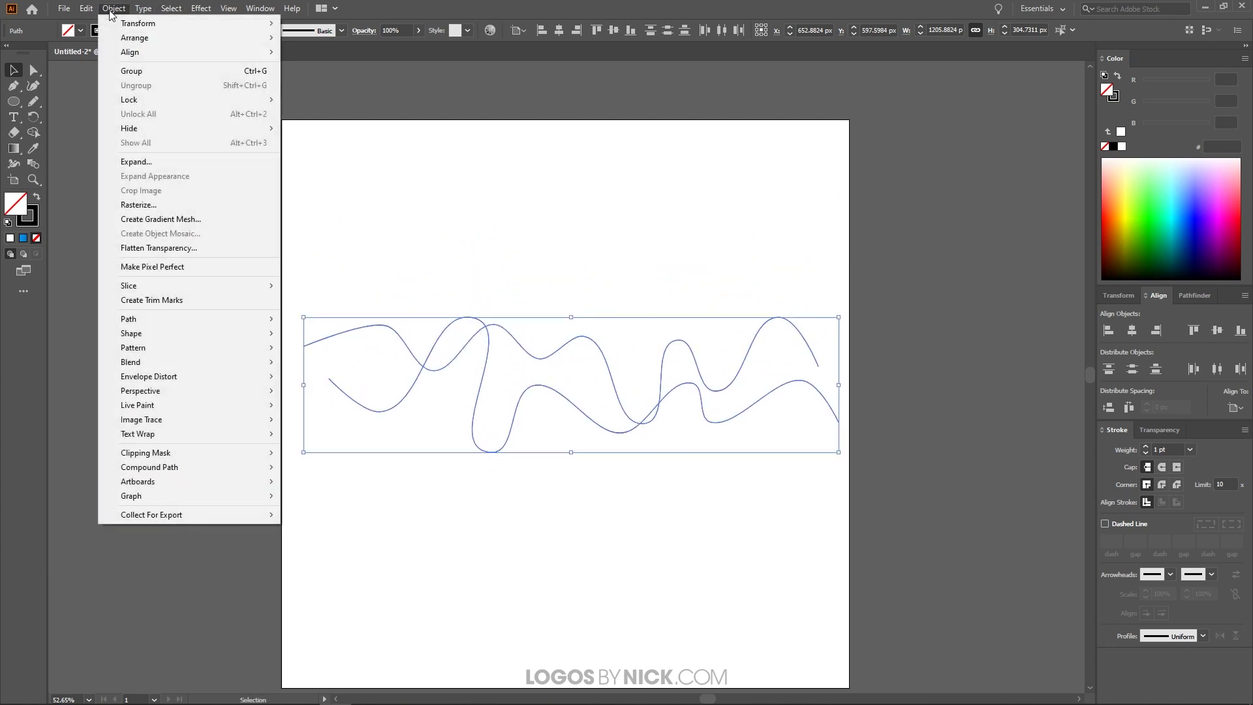
{"action": "mouse_move", "coordinate": [210, 367]}
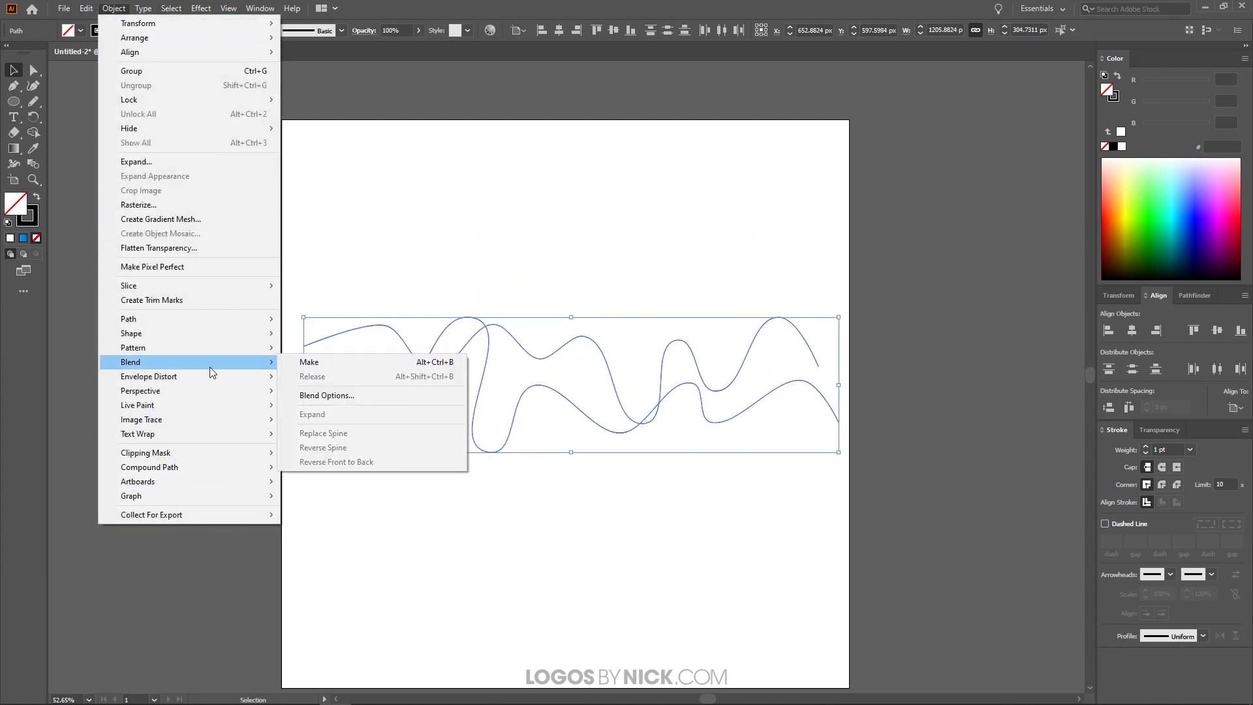
{"action": "left_click", "coordinate": [363, 396]}
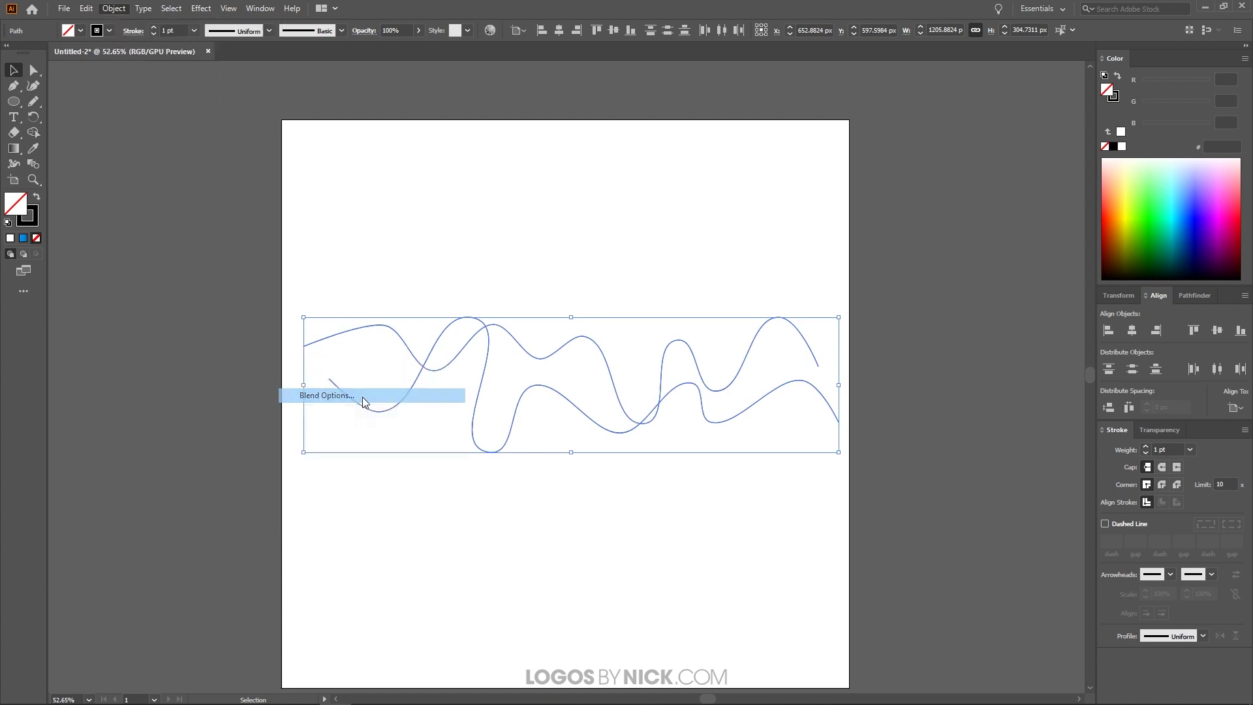
{"action": "left_click_drag", "start_coordinate": [896, 268], "coordinate": [816, 236]}
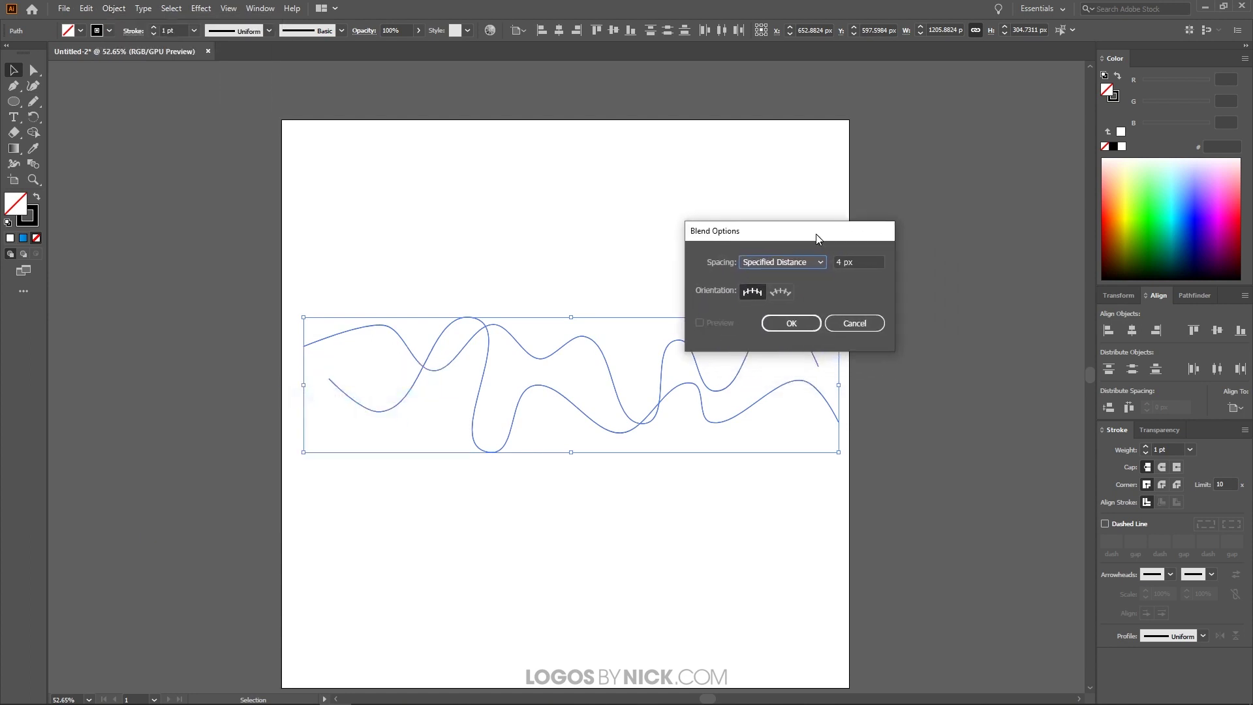
{"action": "left_click", "coordinate": [792, 263]}
{"action": "left_click", "coordinate": [765, 307]}
Confirm the 4 px spacing and make a blend of the two wavy strokes, zooming to inspect it.
{"action": "left_click", "coordinate": [792, 323]}
{"action": "left_click", "coordinate": [117, 9]}
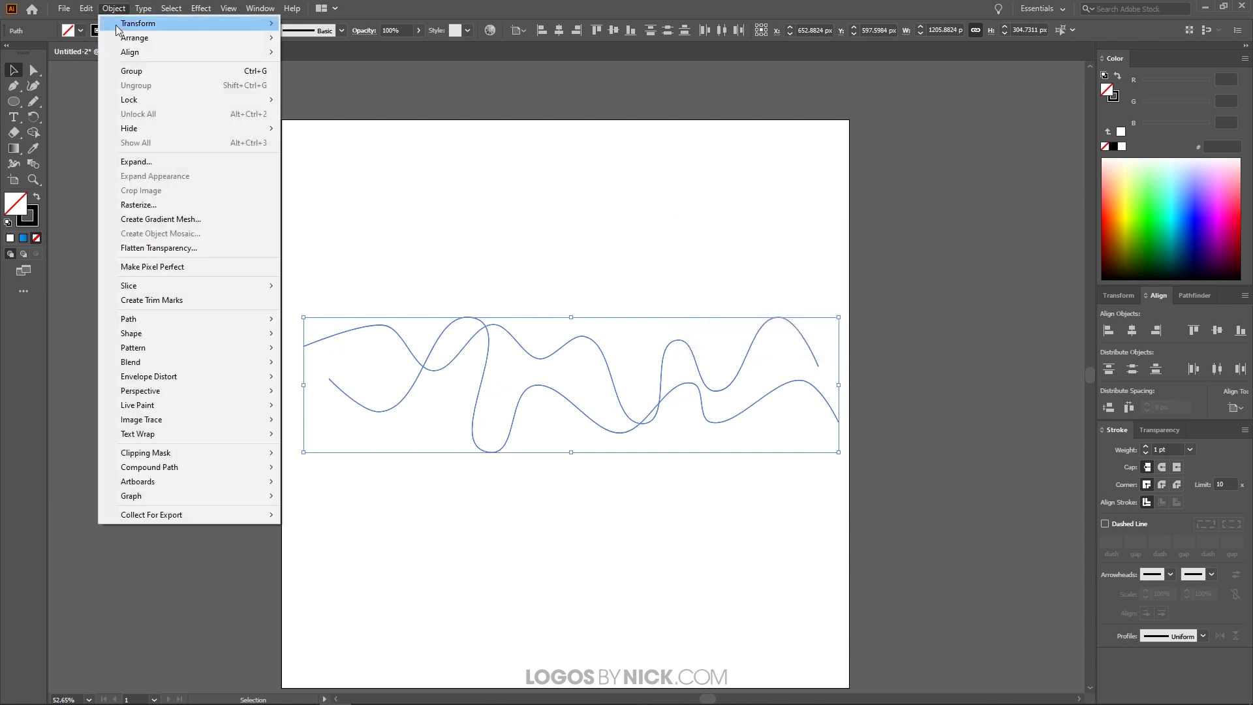
{"action": "mouse_move", "coordinate": [154, 359]}
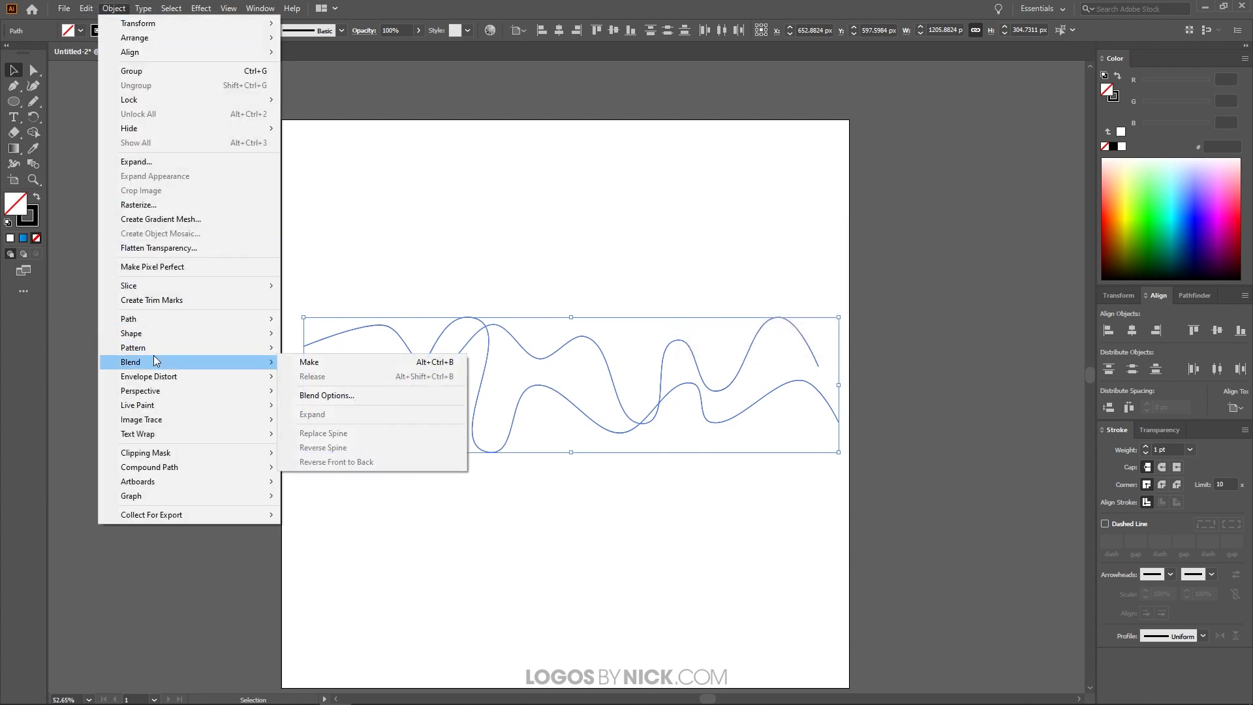
{"action": "left_click", "coordinate": [311, 363]}
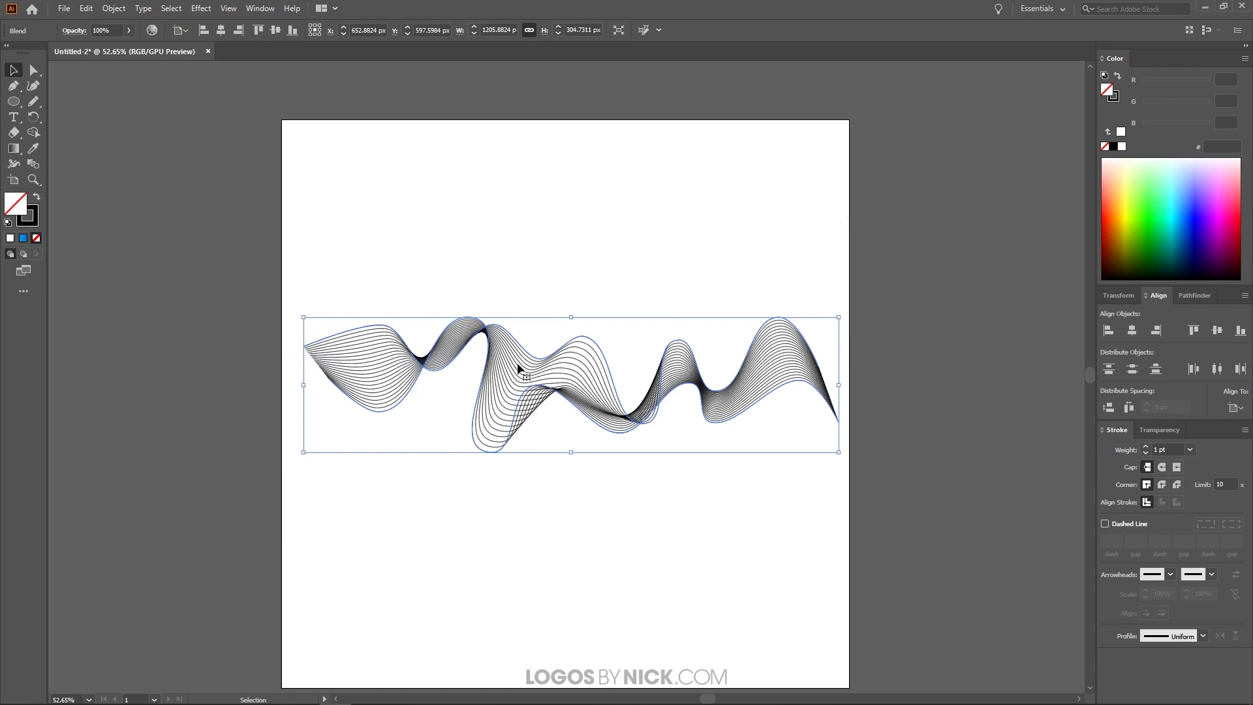
{"action": "scroll", "coordinate": [560, 381], "scroll_direction": "up", "scroll_amount": 4}
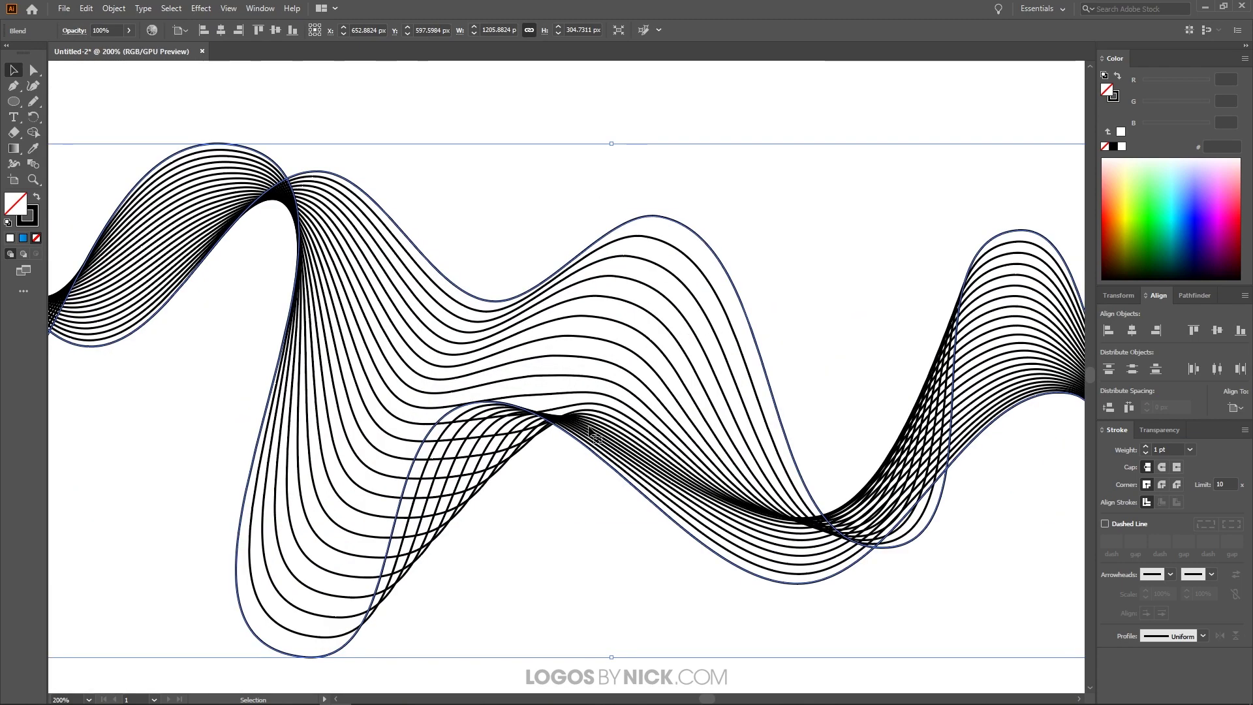
{"action": "scroll", "coordinate": [550, 399], "scroll_direction": "down", "scroll_amount": 4}
{"action": "scroll", "coordinate": [561, 399], "scroll_direction": "up", "scroll_amount": 1}
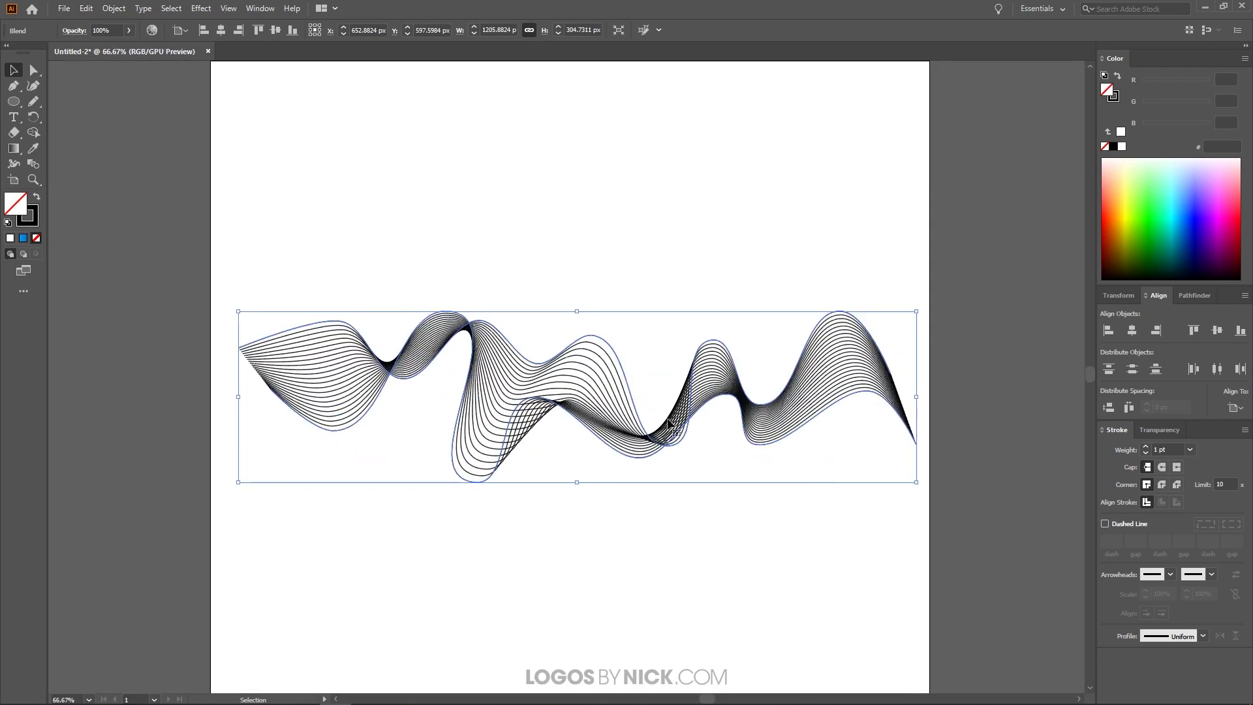
{"action": "scroll", "coordinate": [659, 391], "scroll_direction": "down", "scroll_amount": 1}
Reopen Blend Options and preview a 6 px specified-distance spacing.
{"action": "left_click", "coordinate": [113, 8]}
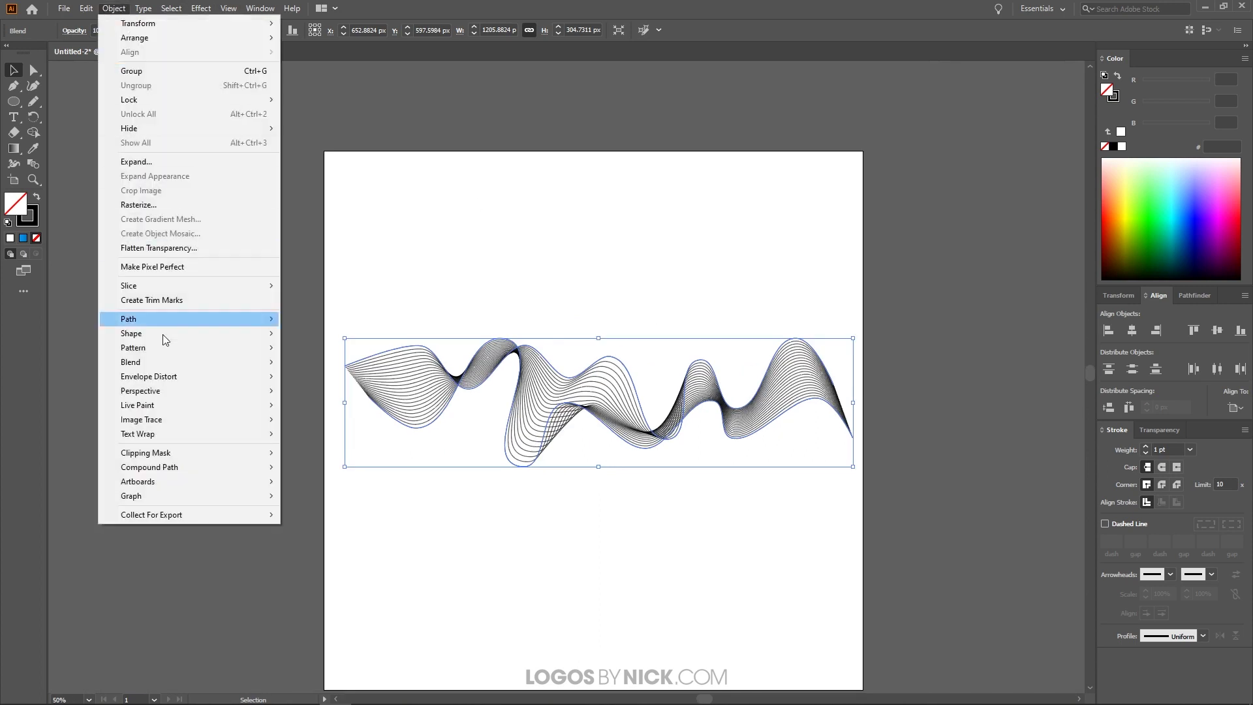
{"action": "mouse_move", "coordinate": [209, 359]}
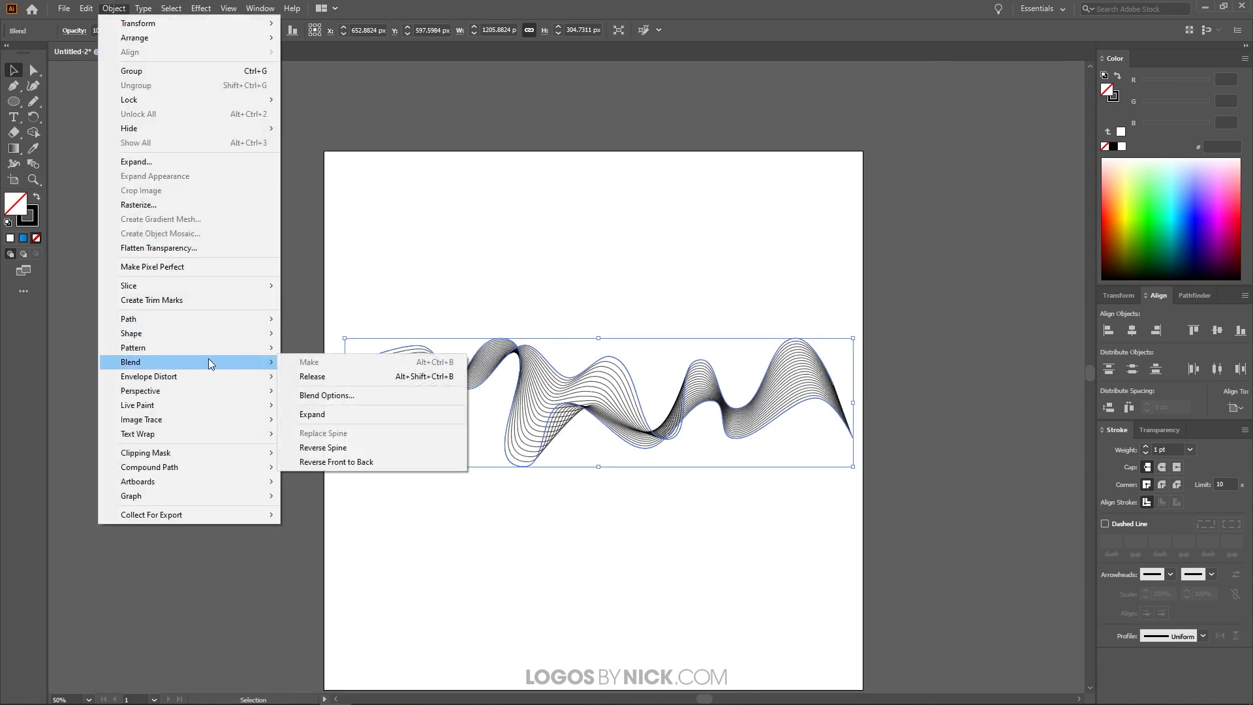
{"action": "left_click", "coordinate": [379, 396]}
{"action": "left_click", "coordinate": [860, 262]}
{"action": "type", "text": "6"}
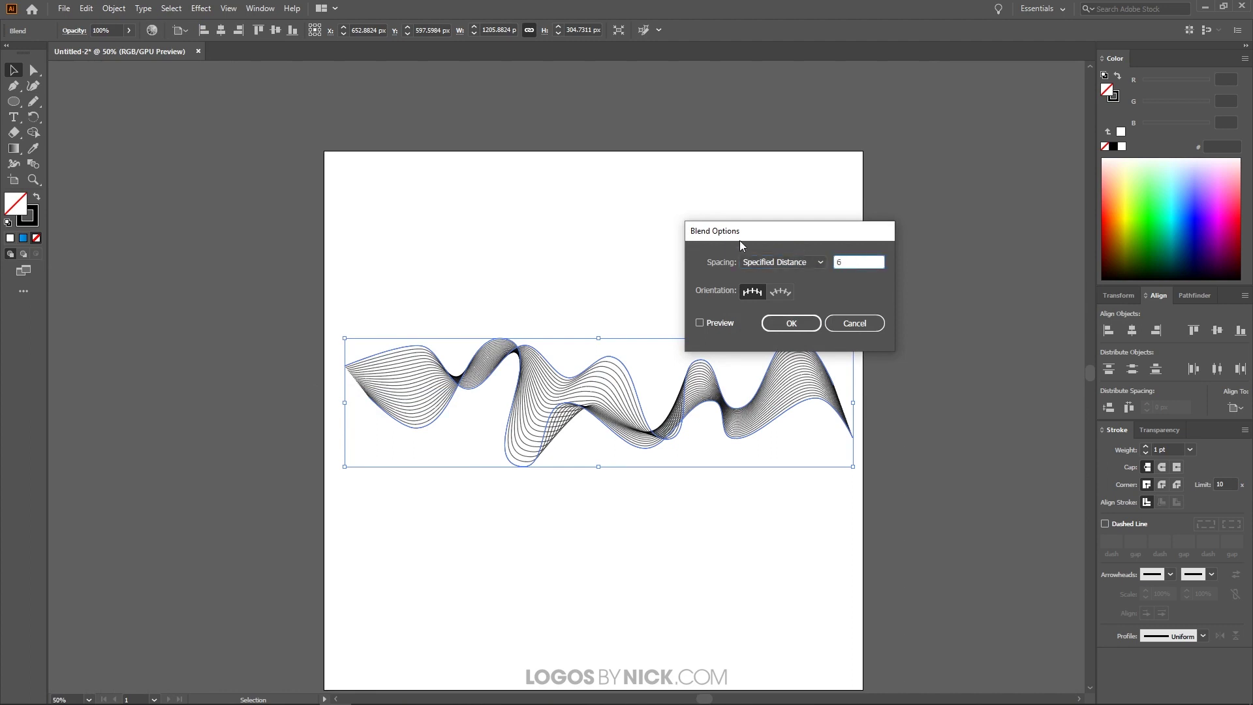
{"action": "left_click", "coordinate": [700, 322]}
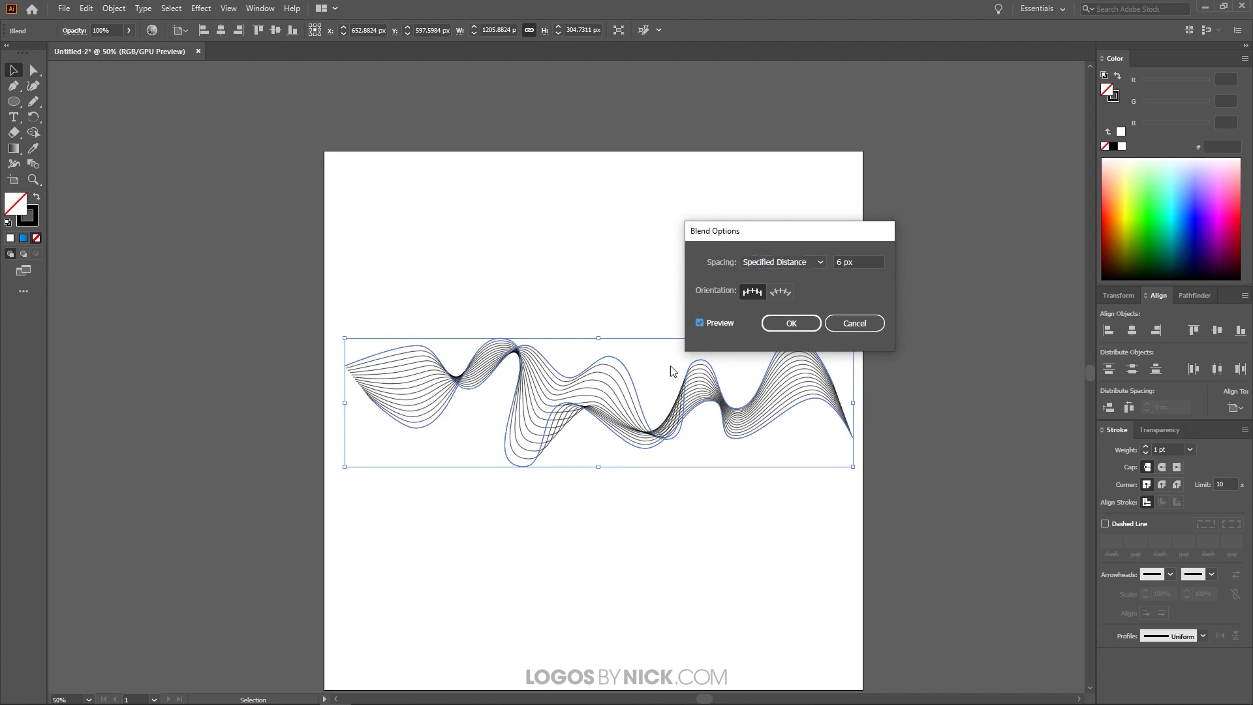
{"action": "left_click", "coordinate": [700, 323]}
{"action": "left_click", "coordinate": [700, 323]}
Preview the blend at 2 px and then at 3 px spacing.
{"action": "left_click_drag", "start_coordinate": [878, 269], "coordinate": [835, 265]}
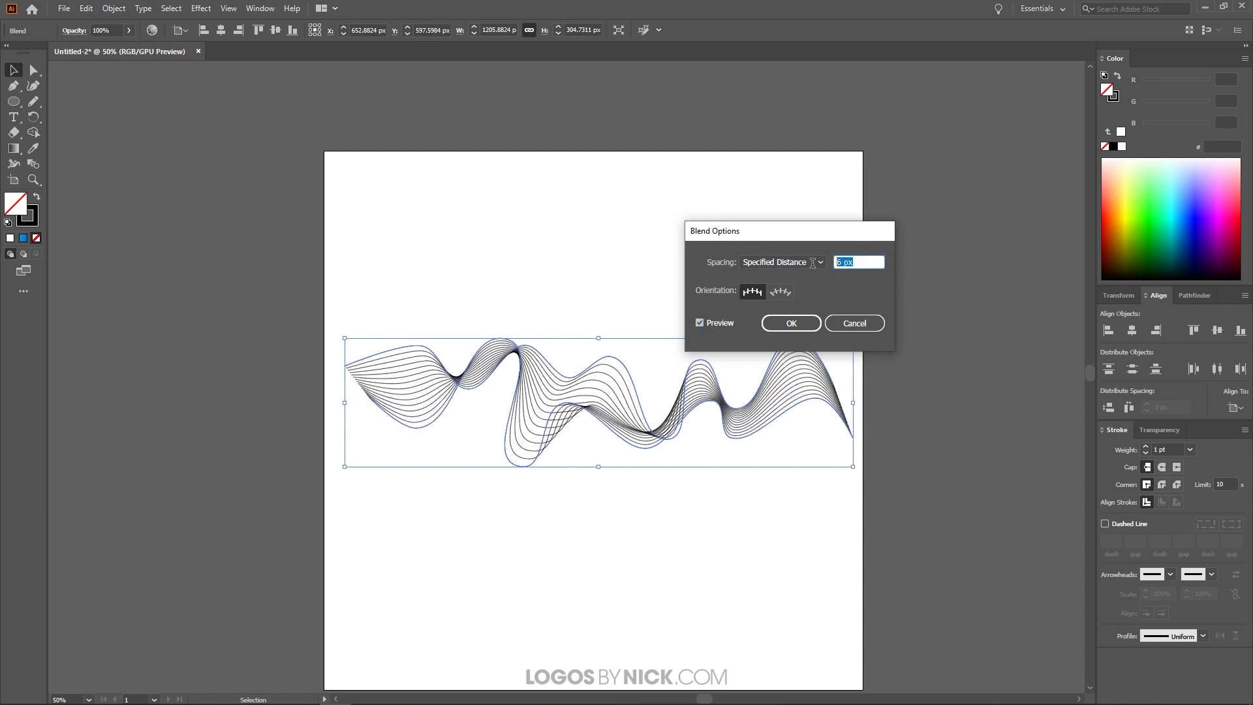
{"action": "type", "text": "2"}
{"action": "left_click", "coordinate": [701, 323]}
{"action": "left_click", "coordinate": [701, 323]}
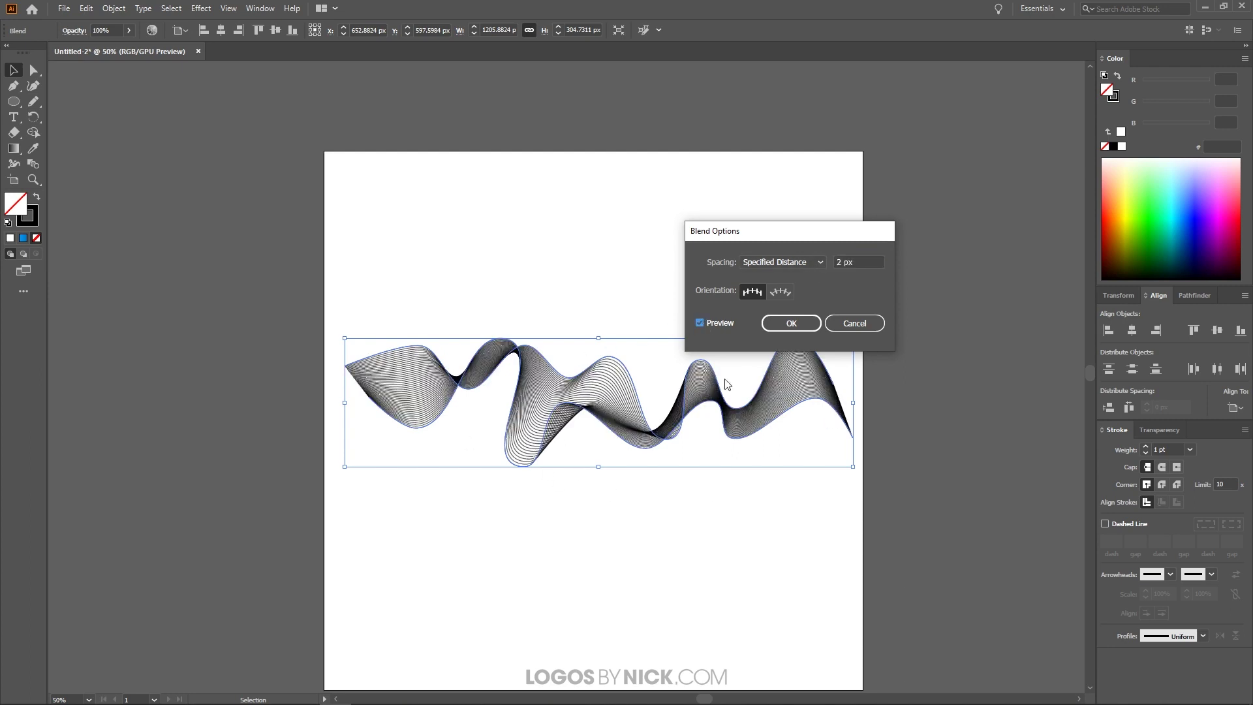
{"action": "left_click", "coordinate": [837, 265]}
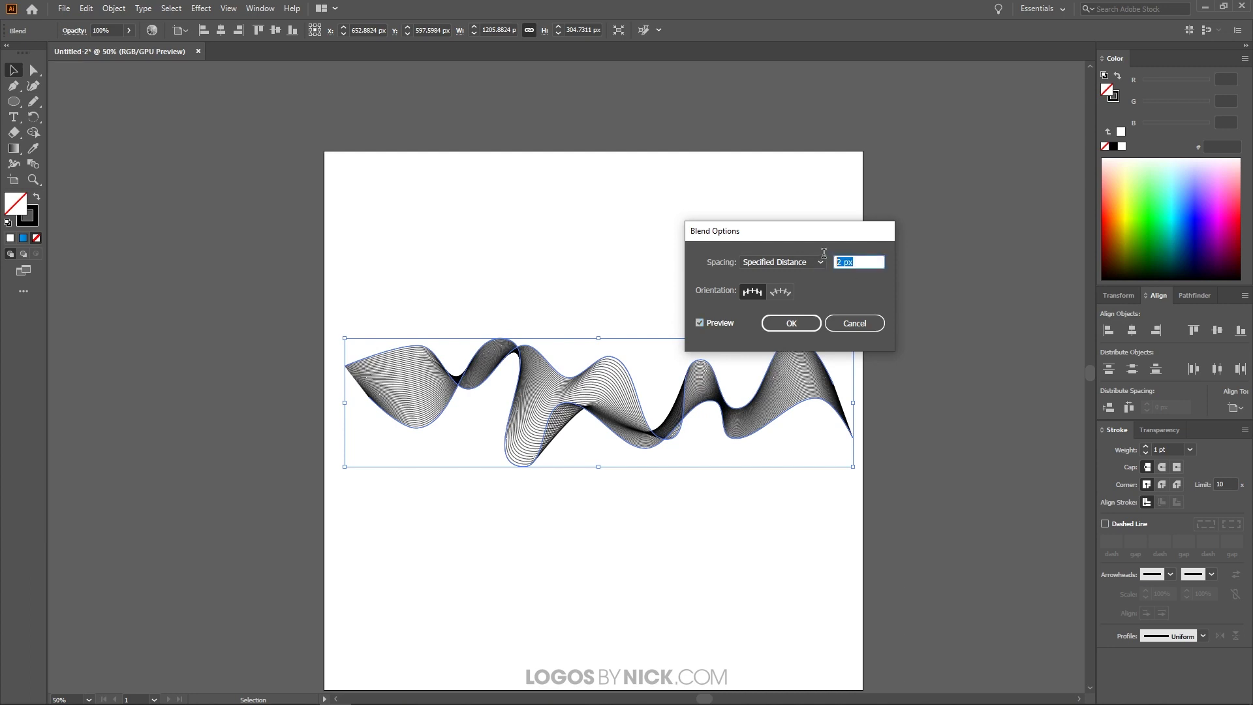
{"action": "type", "text": "3"}
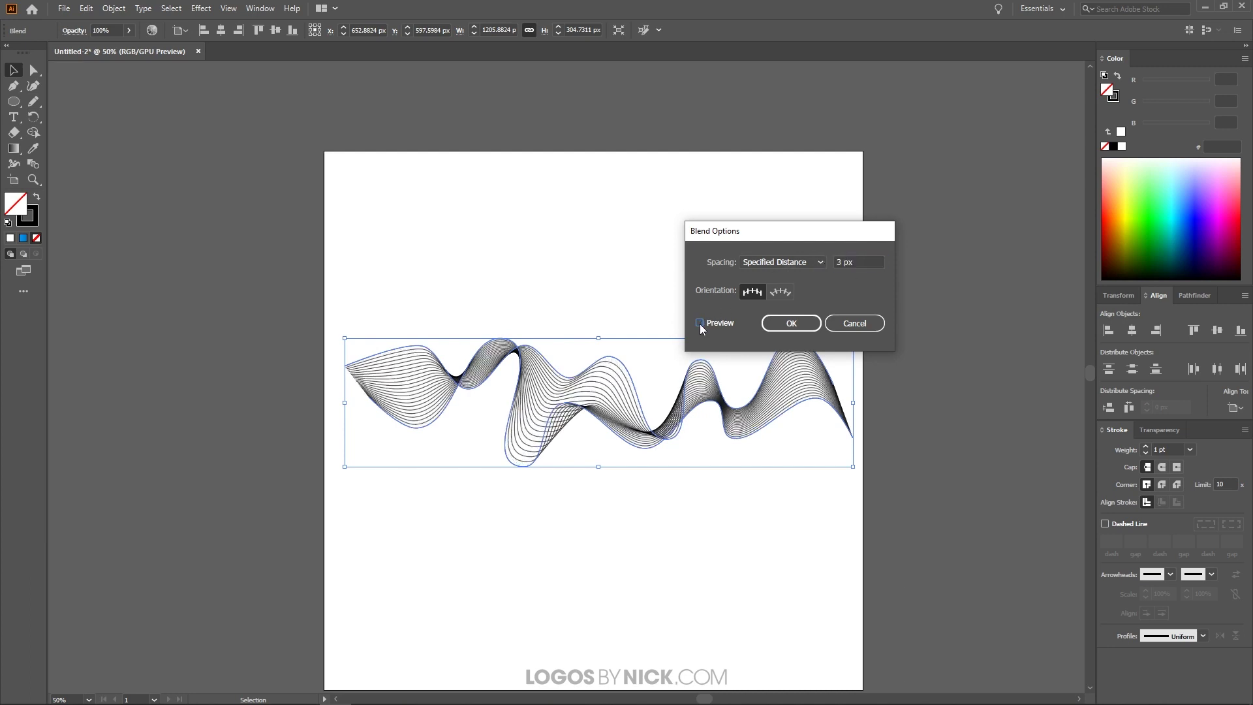
{"action": "left_click", "coordinate": [701, 323]}
Settle on 2 px spacing and confirm the Blend Options.
{"action": "double_click", "coordinate": [866, 262]}
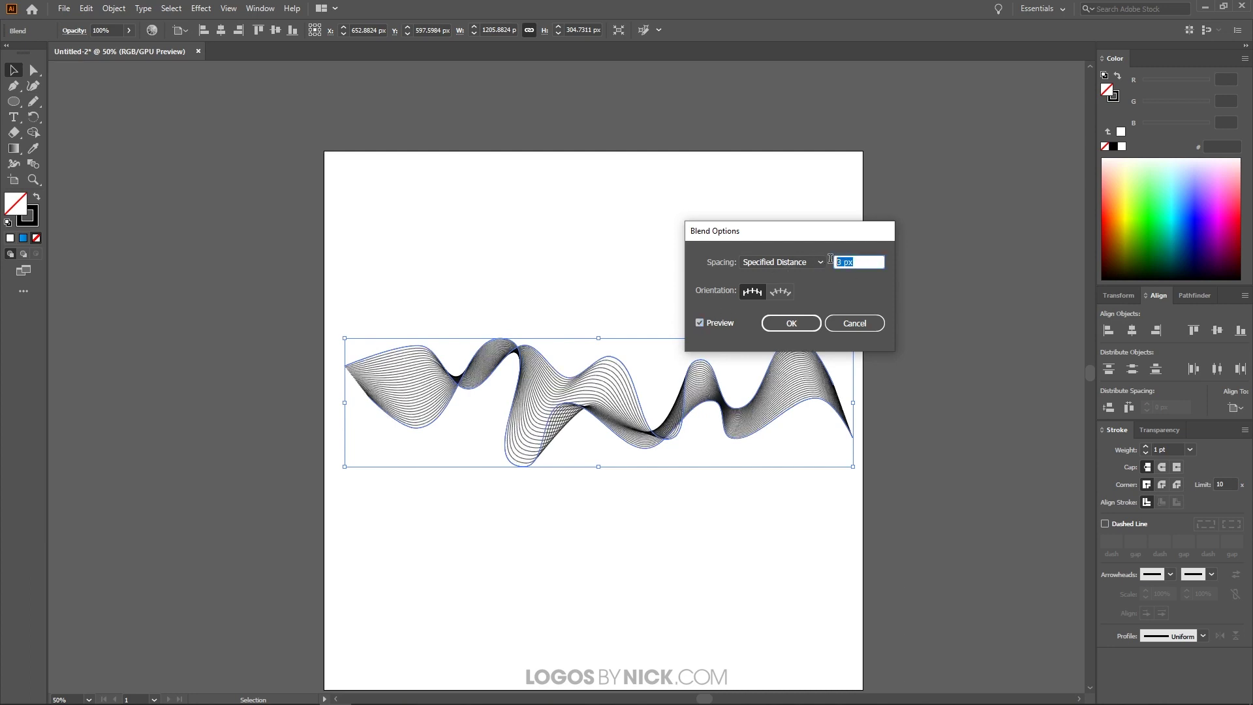
{"action": "type", "text": "2"}
{"action": "left_click", "coordinate": [699, 324]}
{"action": "left_click", "coordinate": [699, 324]}
{"action": "left_click", "coordinate": [779, 325]}
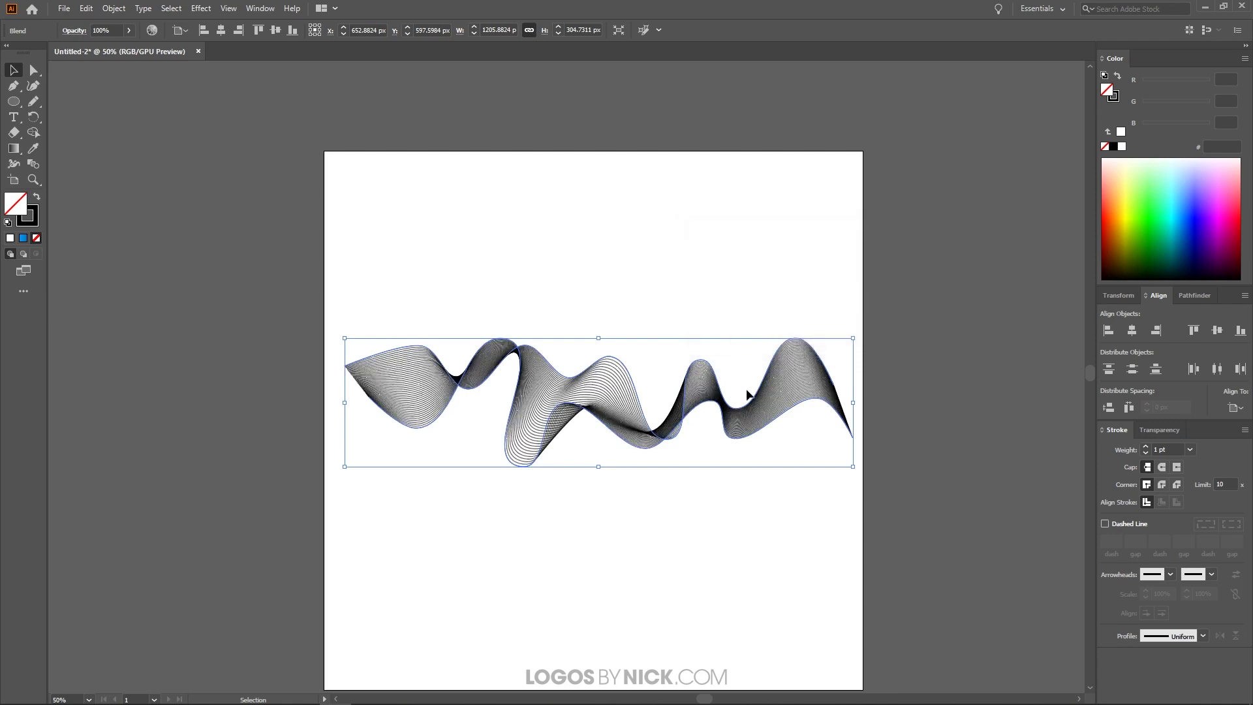
{"action": "scroll", "coordinate": [622, 413], "scroll_direction": "up", "scroll_amount": 2}
{"action": "scroll", "coordinate": [613, 413], "scroll_direction": "down", "scroll_amount": 2}
Expand the blend with Object, Fill and Stroke checked, then leave nothing selected.
{"action": "scroll", "coordinate": [727, 454], "scroll_direction": "up", "scroll_amount": 1}
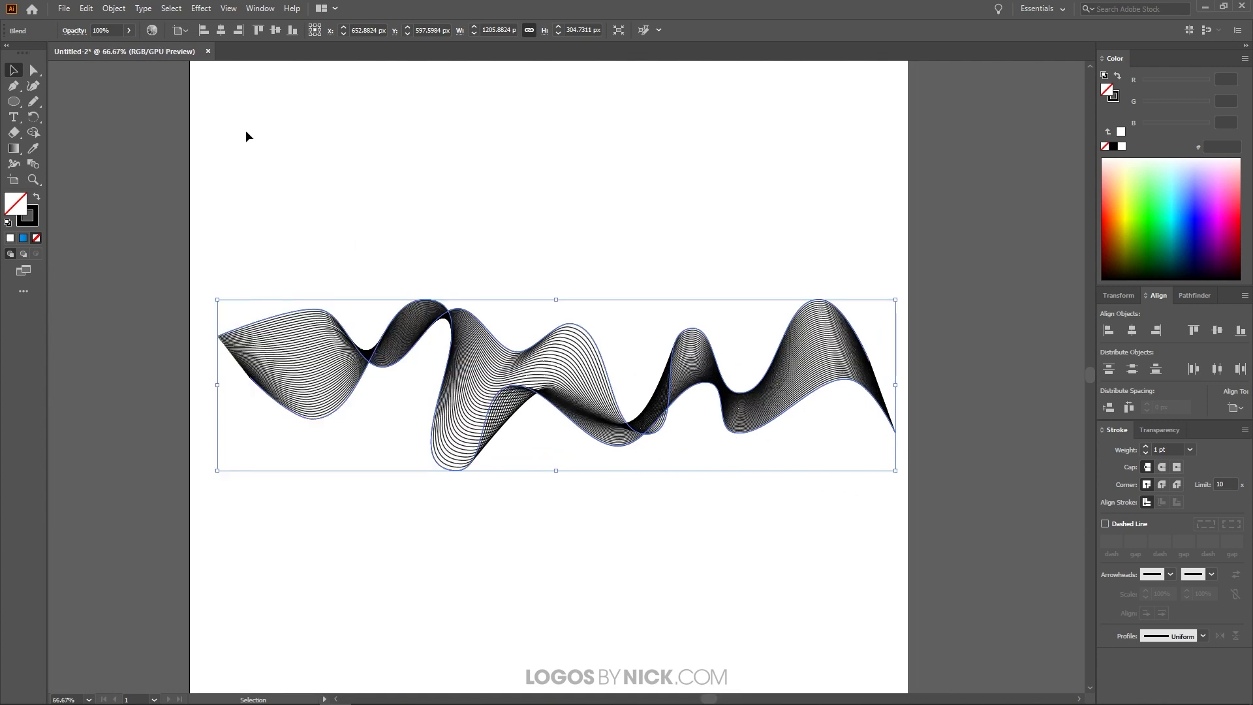
{"action": "left_click", "coordinate": [114, 8]}
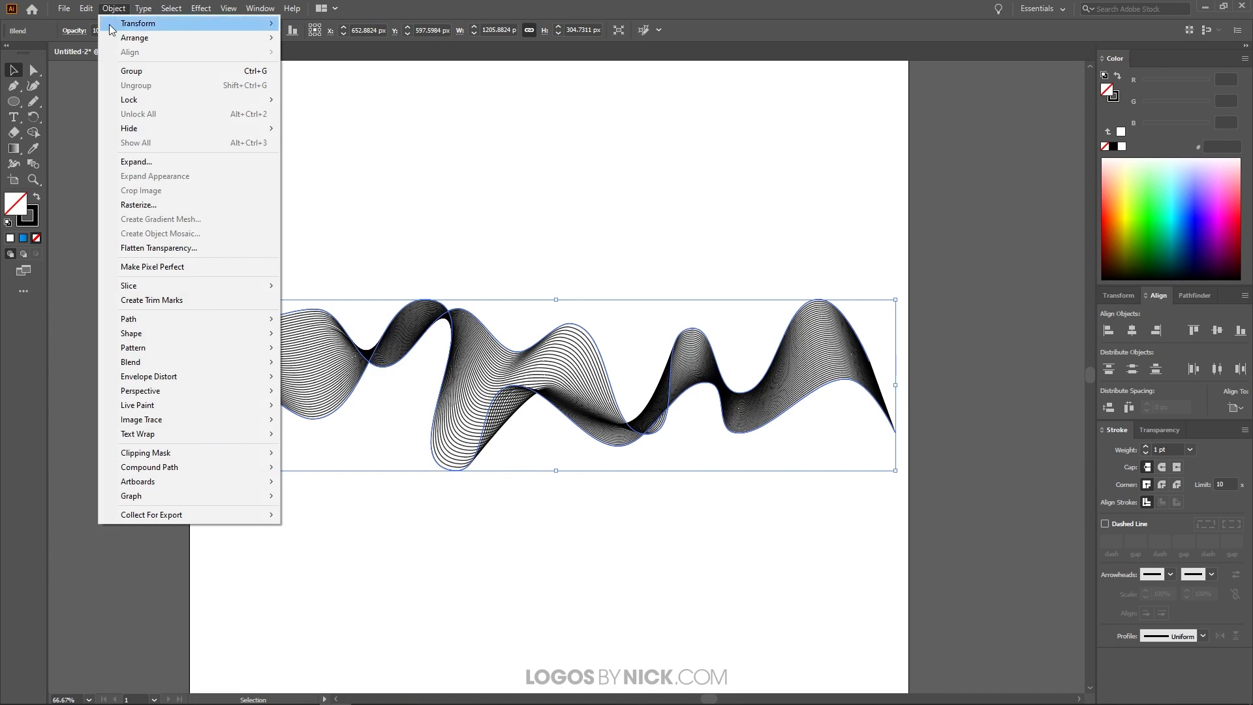
{"action": "left_click", "coordinate": [144, 163]}
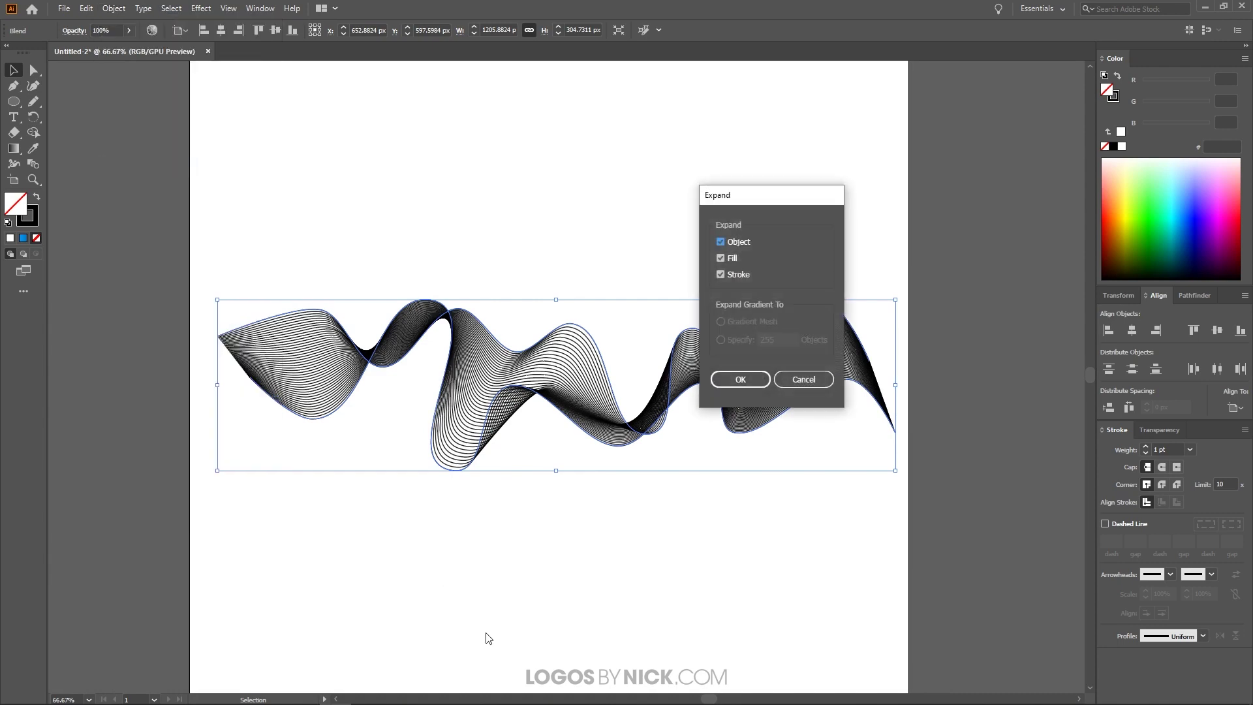
{"action": "left_click", "coordinate": [741, 377]}
{"action": "left_click", "coordinate": [601, 577]}
{"action": "left_click", "coordinate": [479, 392]}
{"action": "left_click", "coordinate": [503, 558]}
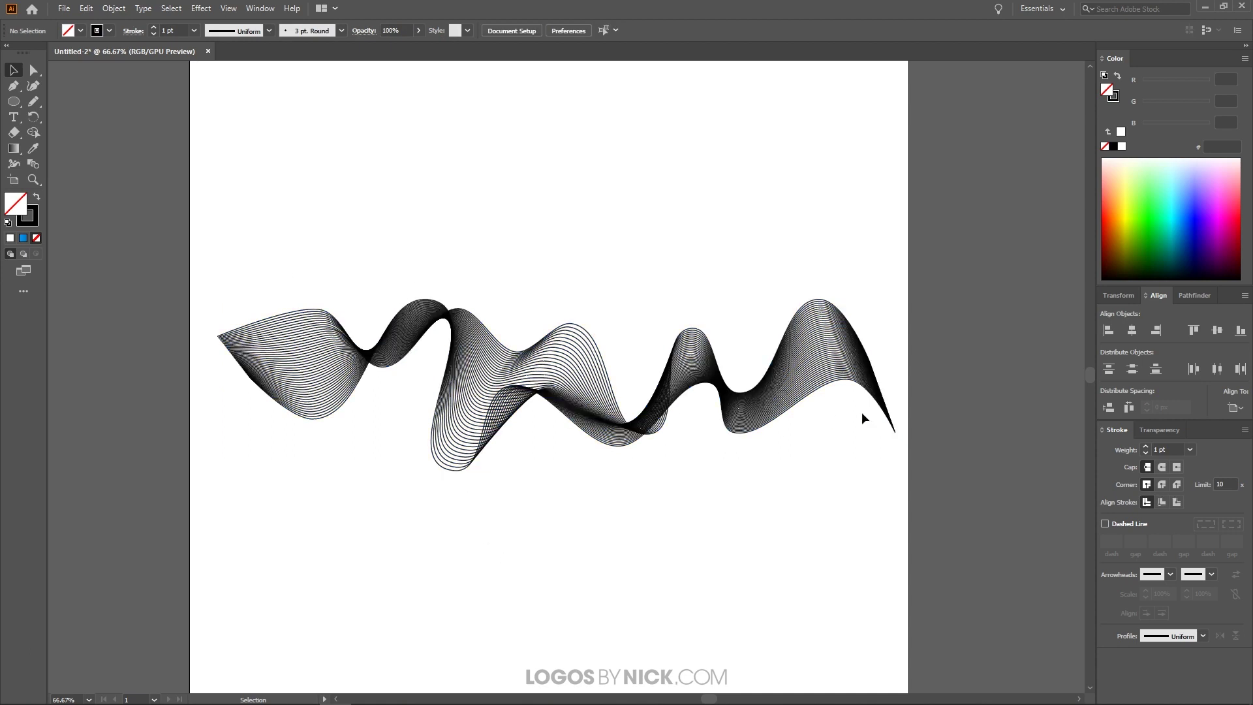